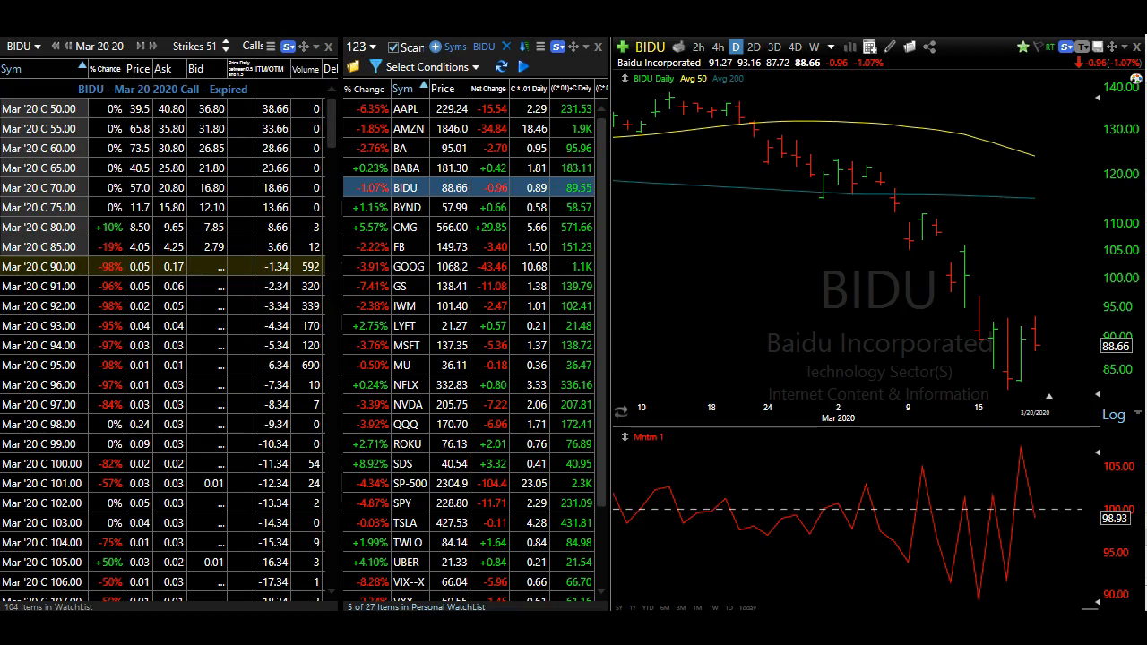
- Inspect BIDU's daily price bars for March 18 and March 17, 2020
left_click(1008, 386)
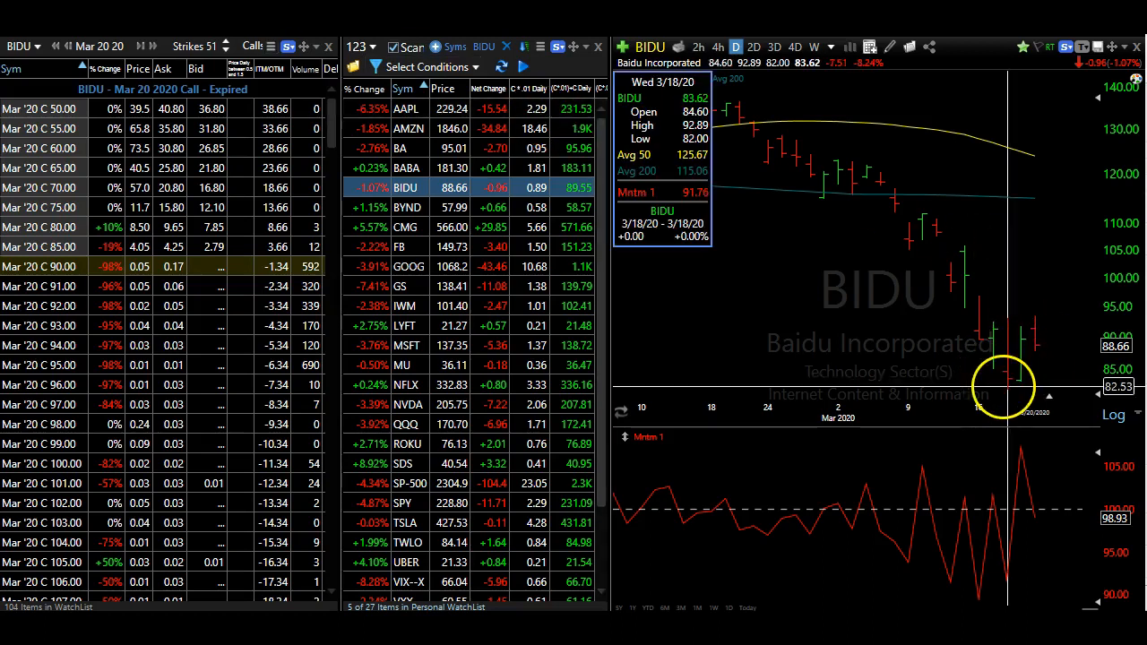
left_click_drag(1007, 386, 993, 387)
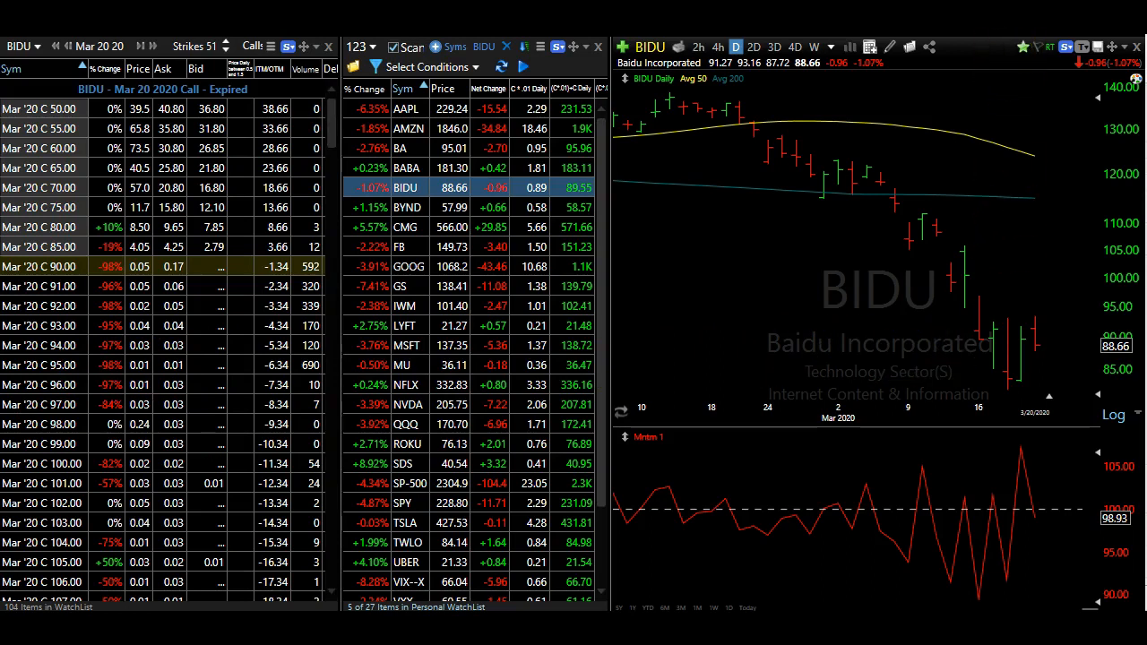
- Filter the trades list to This Week, widen its symbol column to read the full option names, and close the list
key("alt+Tab")
left_click(811, 42)
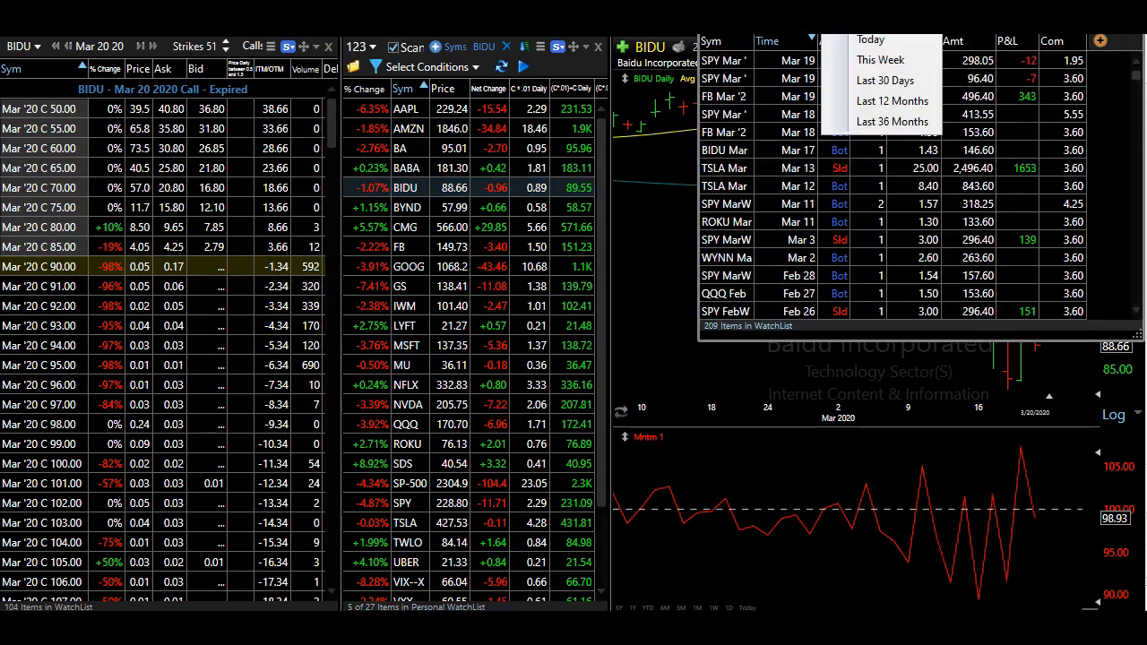
left_click(874, 61)
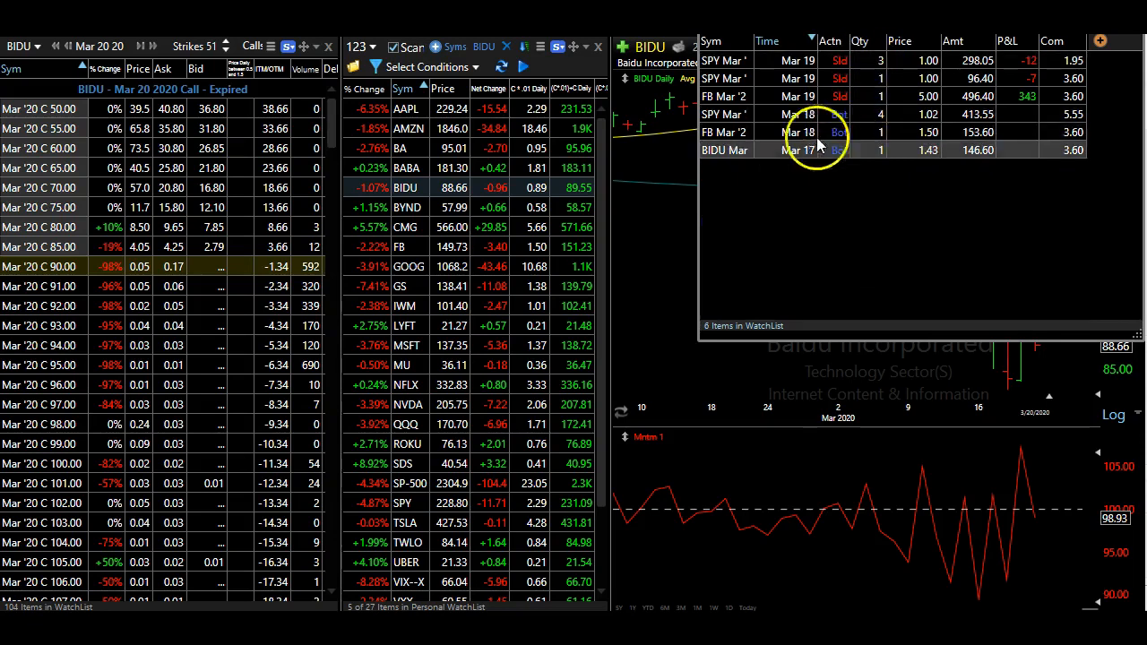
left_click_drag(754, 46, 818, 50)
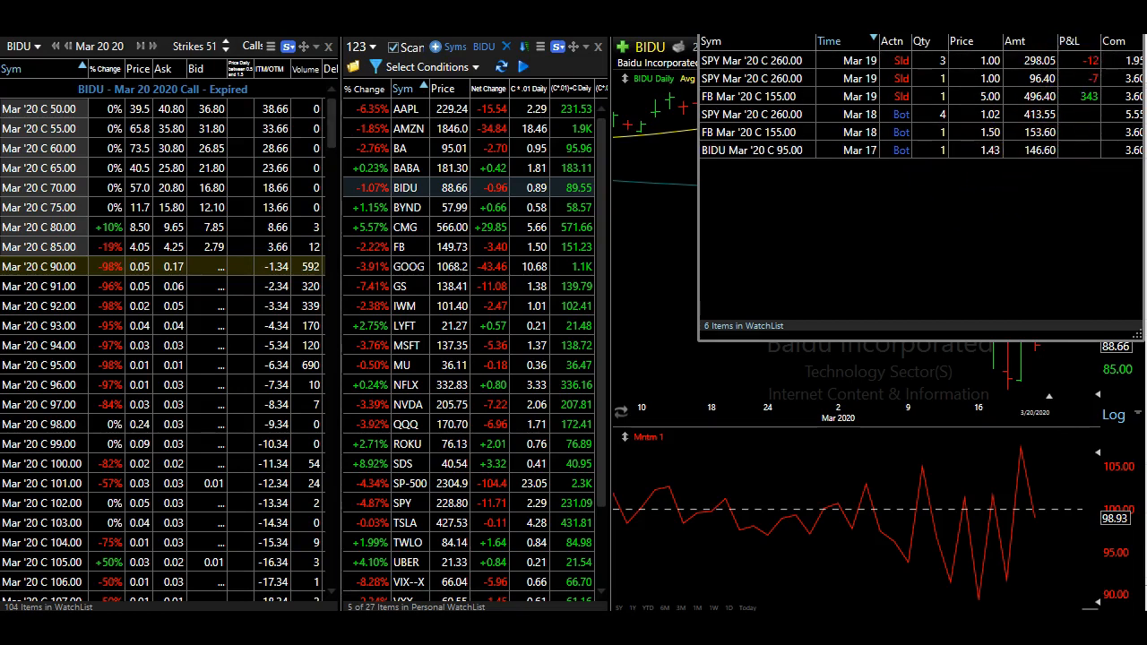
left_click_drag(1067, 18, 1037, 30)
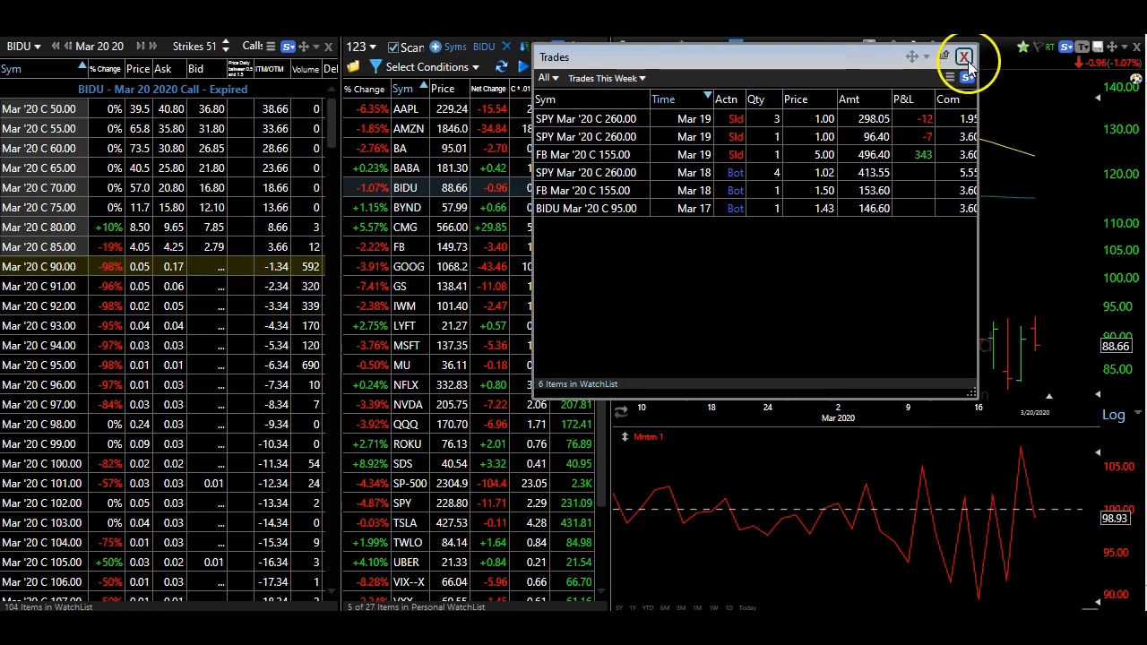
left_click(972, 54)
- Compare BIDU's daily price bars for March 17, 18 and 19 on the chart
left_click(994, 368)
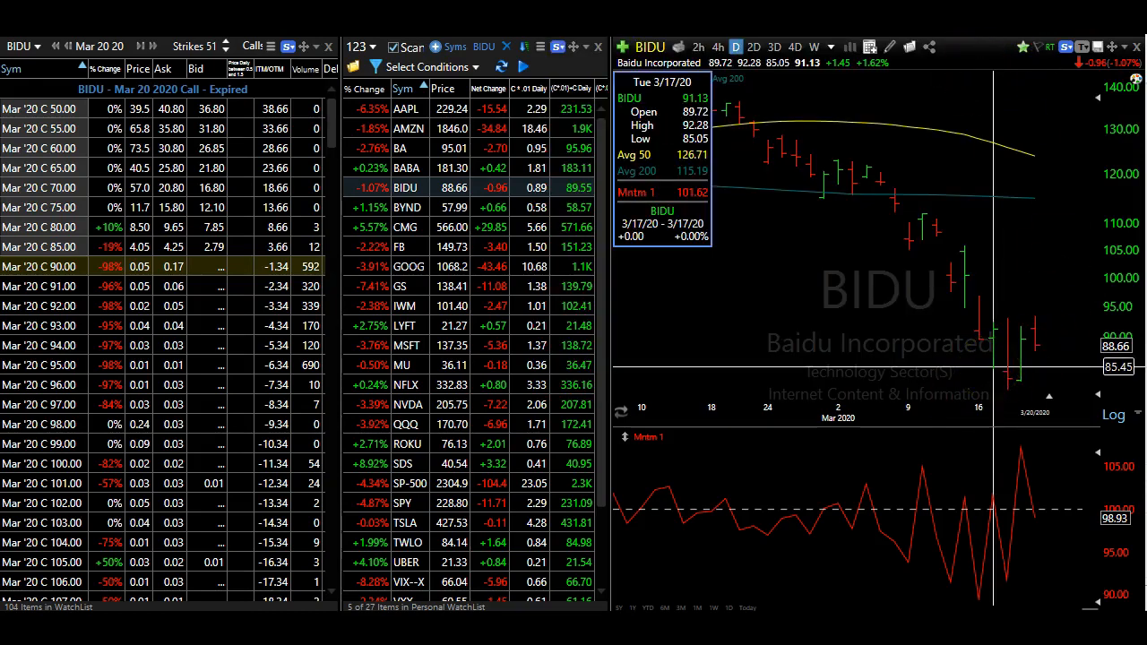
left_click(1008, 389)
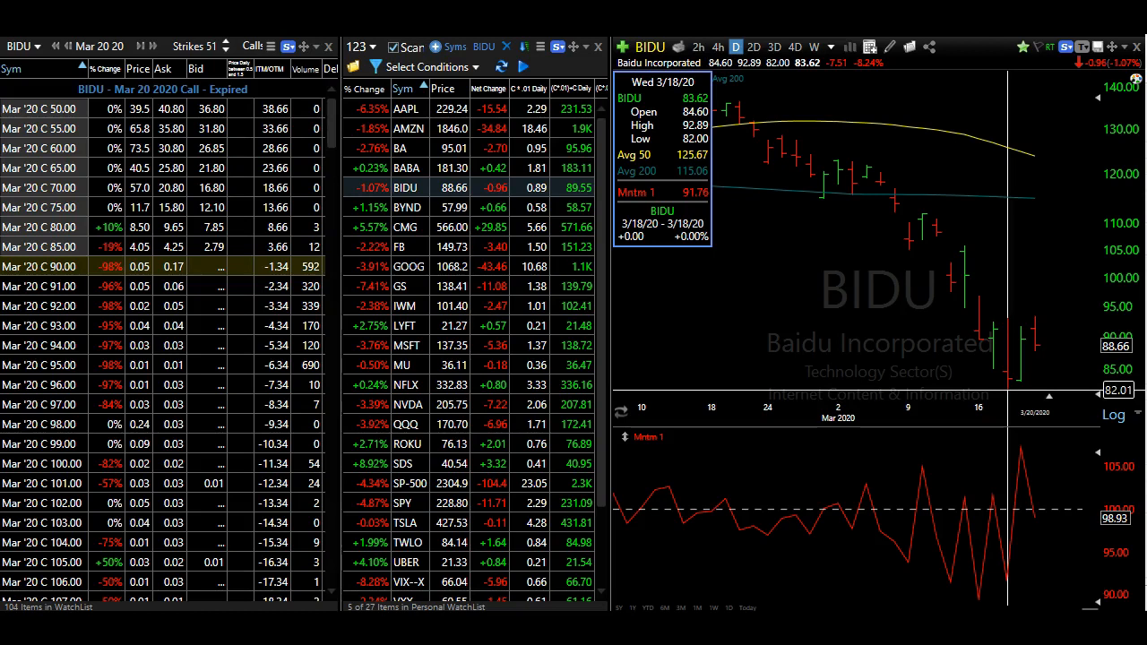
left_click_drag(1008, 390, 1021, 382)
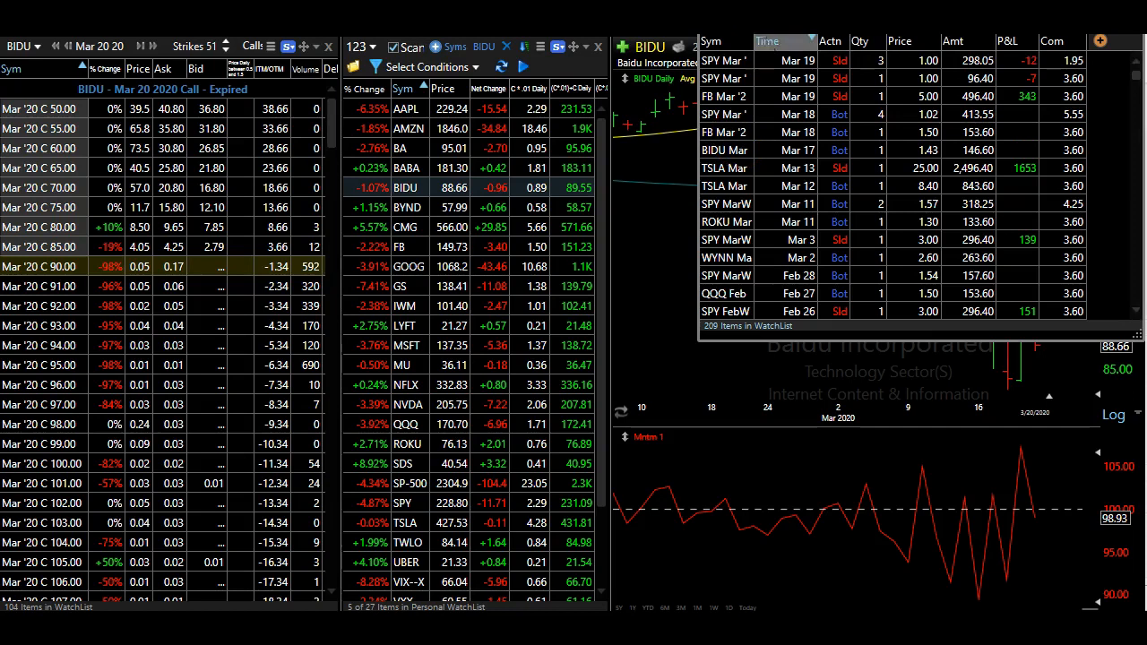
- Chart FB from the watchlist and close the trades list
left_click(785, 41)
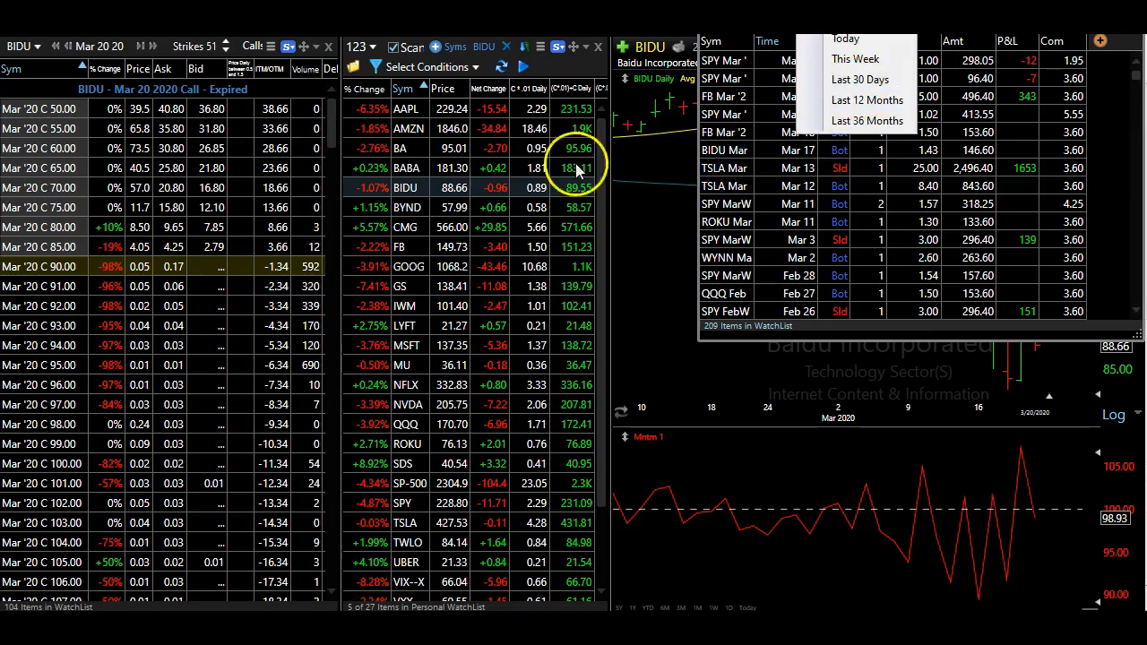
left_click(446, 256)
left_click(448, 249)
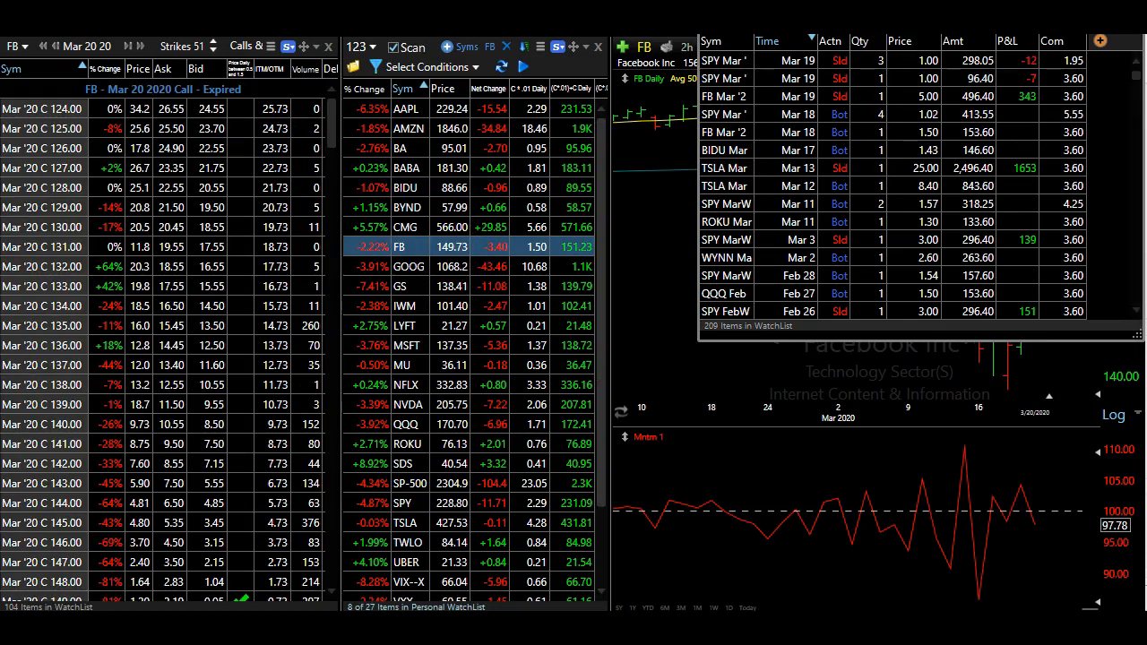
left_click(1131, 25)
- Examine FB's March 18 daily bar and measure the price move to March 19
left_click_drag(986, 378, 1008, 386)
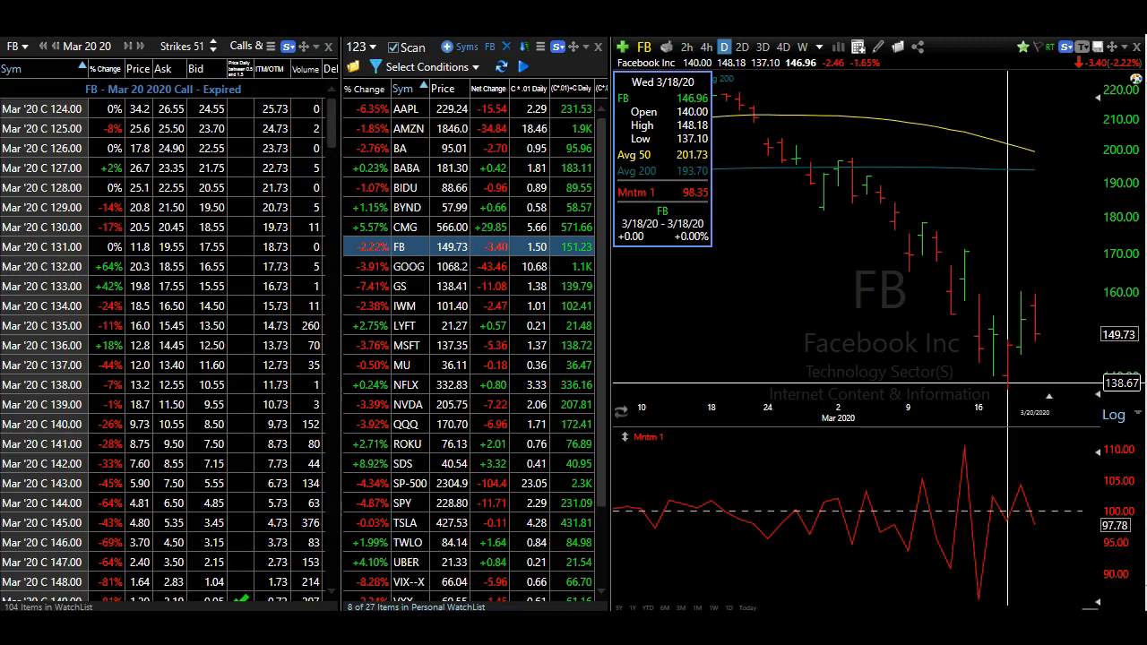
left_click_drag(1009, 384, 1009, 384)
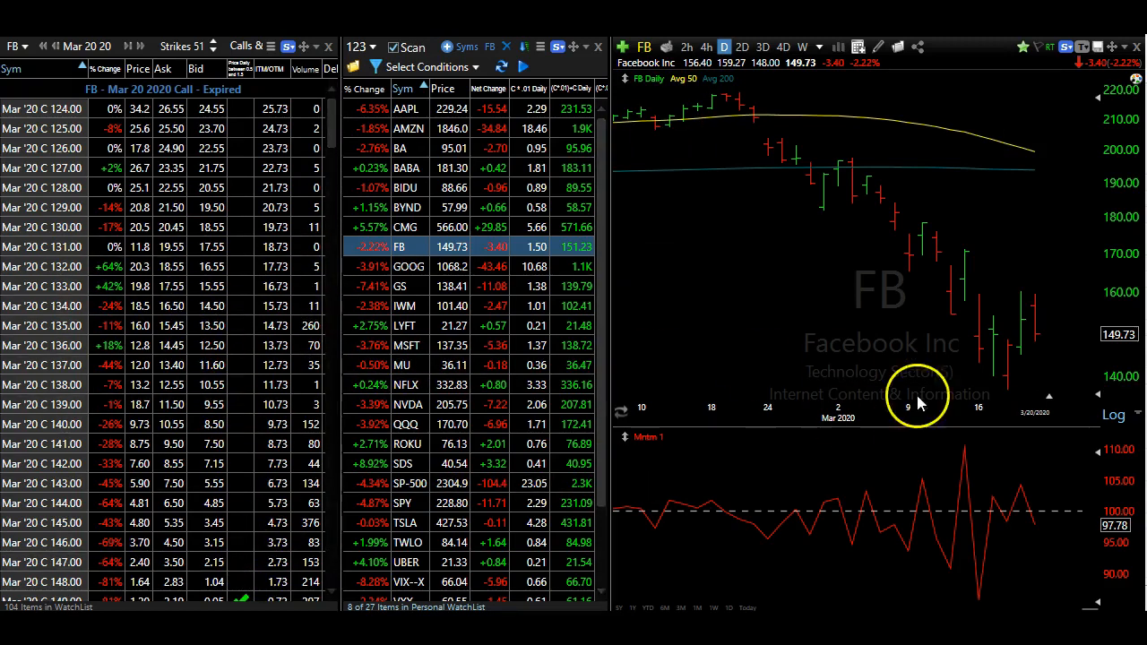
left_click_drag(997, 368, 1008, 395)
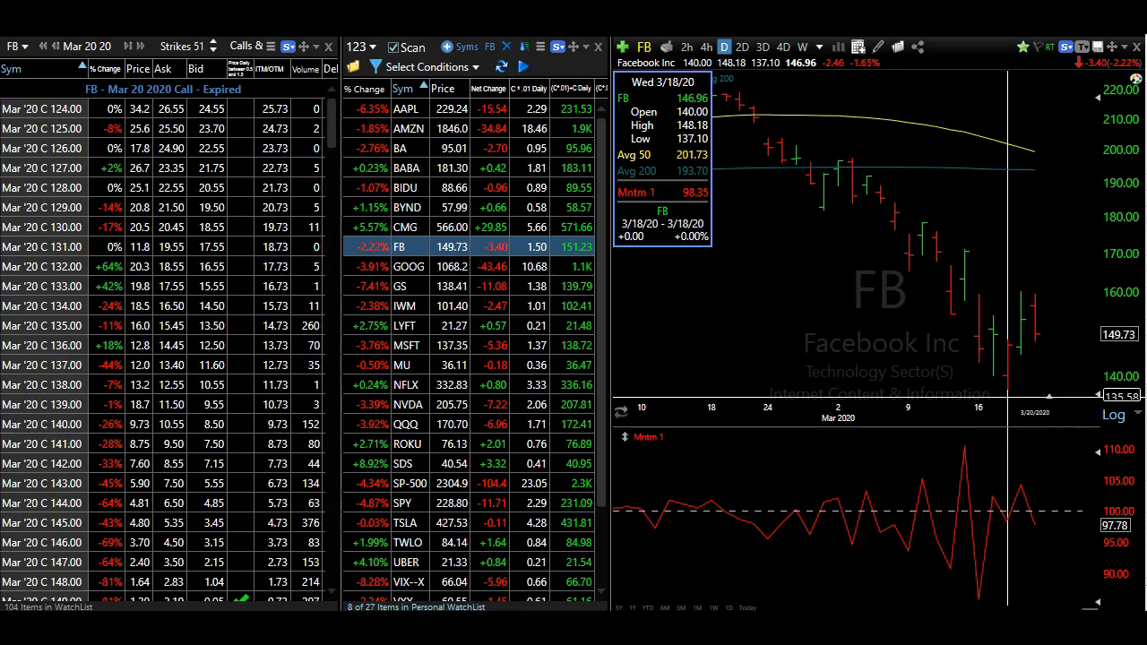
left_click_drag(1008, 395, 1021, 395)
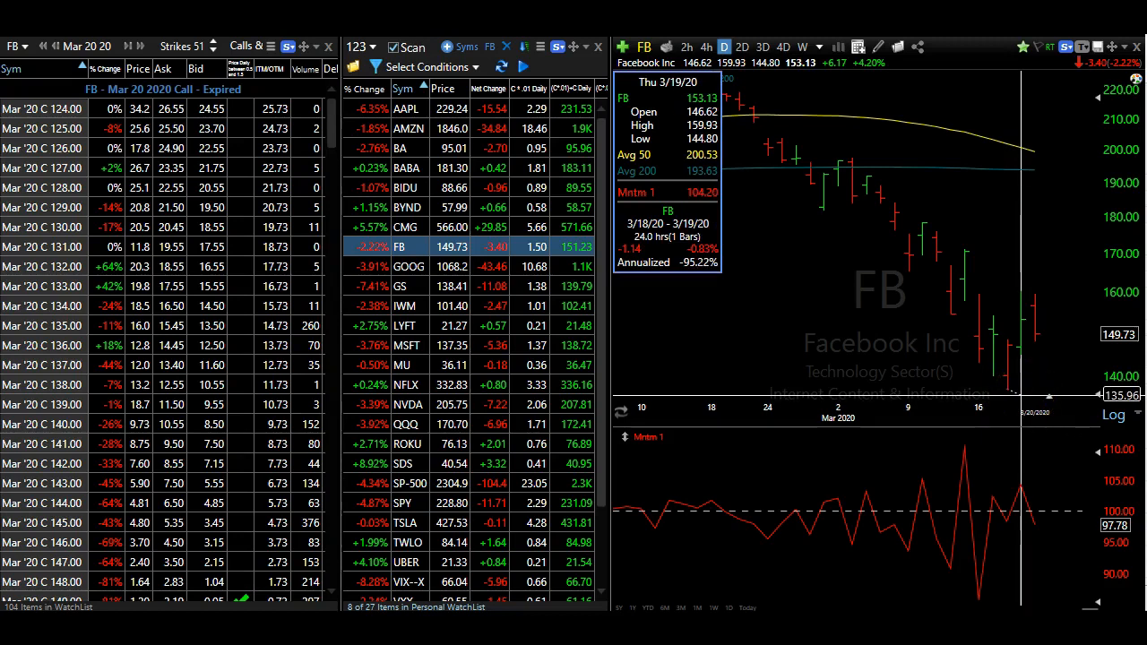
left_click(958, 98)
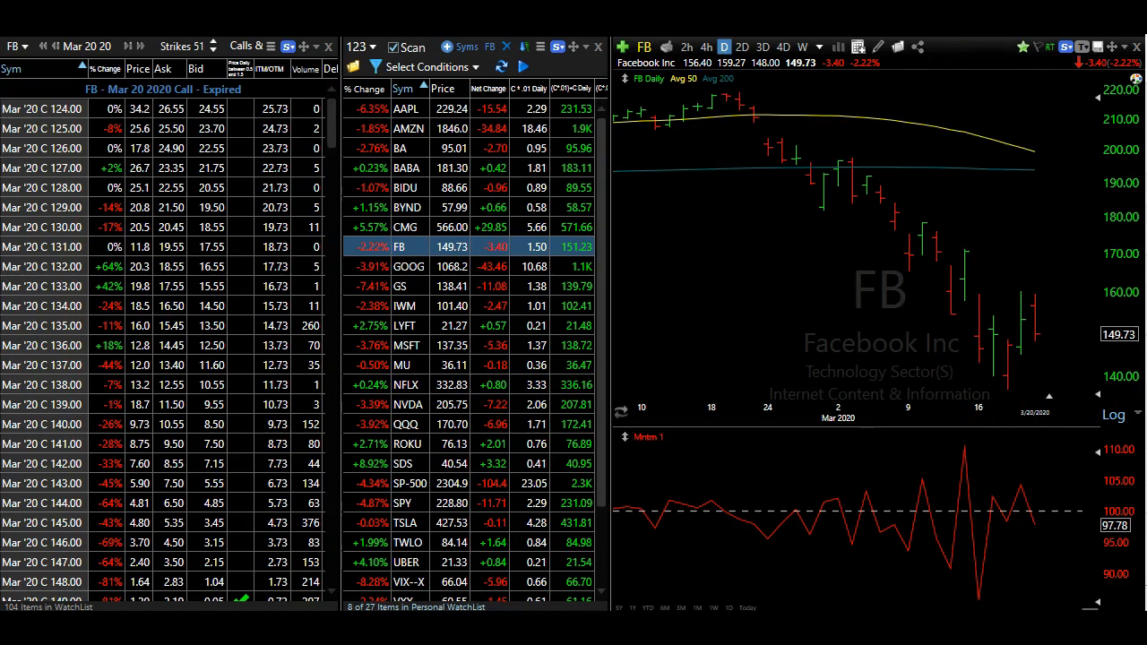
- Chart the FB Mar '20 C 155.00 option from its March 19 sale in the trades list and inspect the March 18 and 19 bars
left_click(743, 98)
left_click(782, 100)
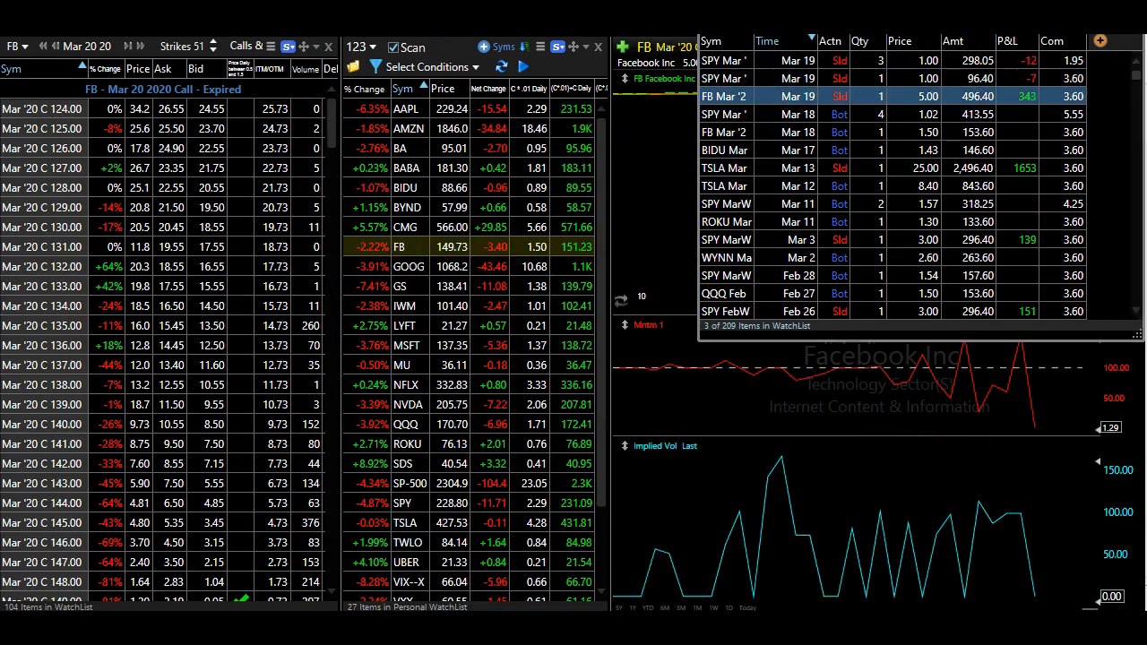
left_click(1011, 231)
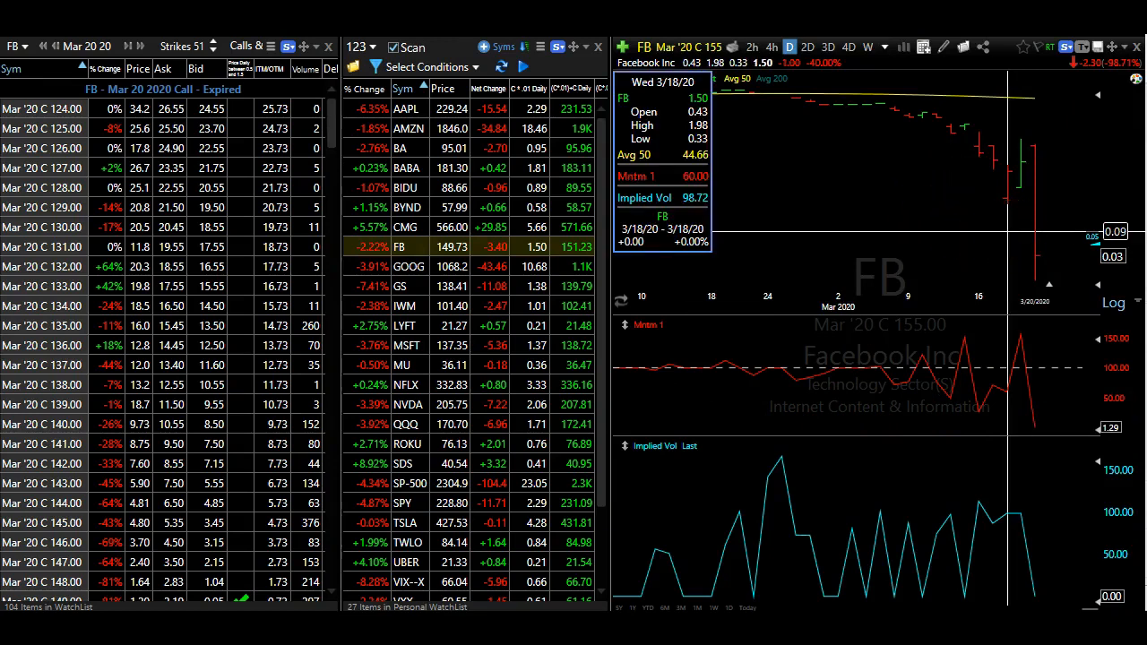
left_click_drag(1007, 230, 1021, 223)
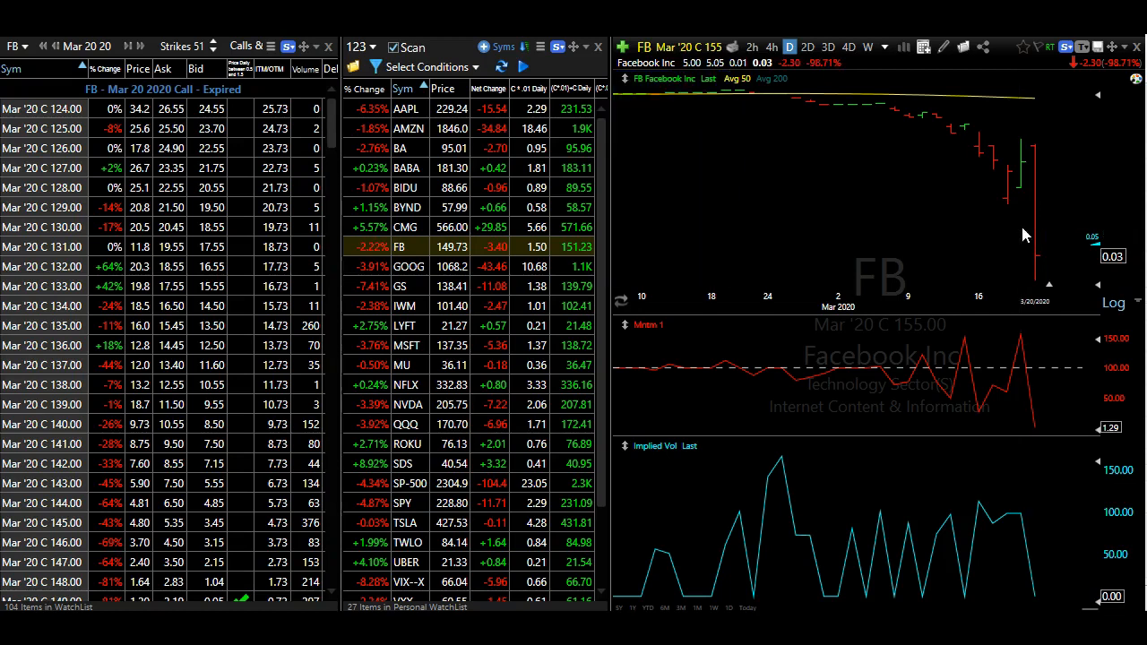
left_click(1021, 224)
left_click(989, 187)
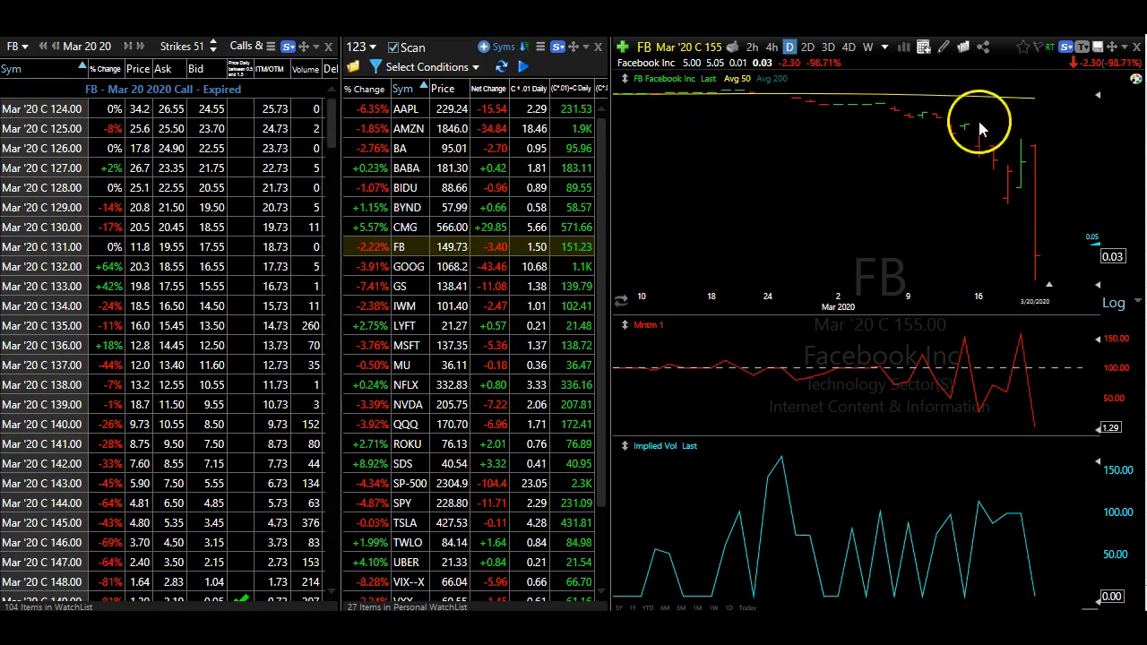
- Check the trades list, close it, and return to the FB stock chart to inspect the March 19 daily bar
key("alt+Tab")
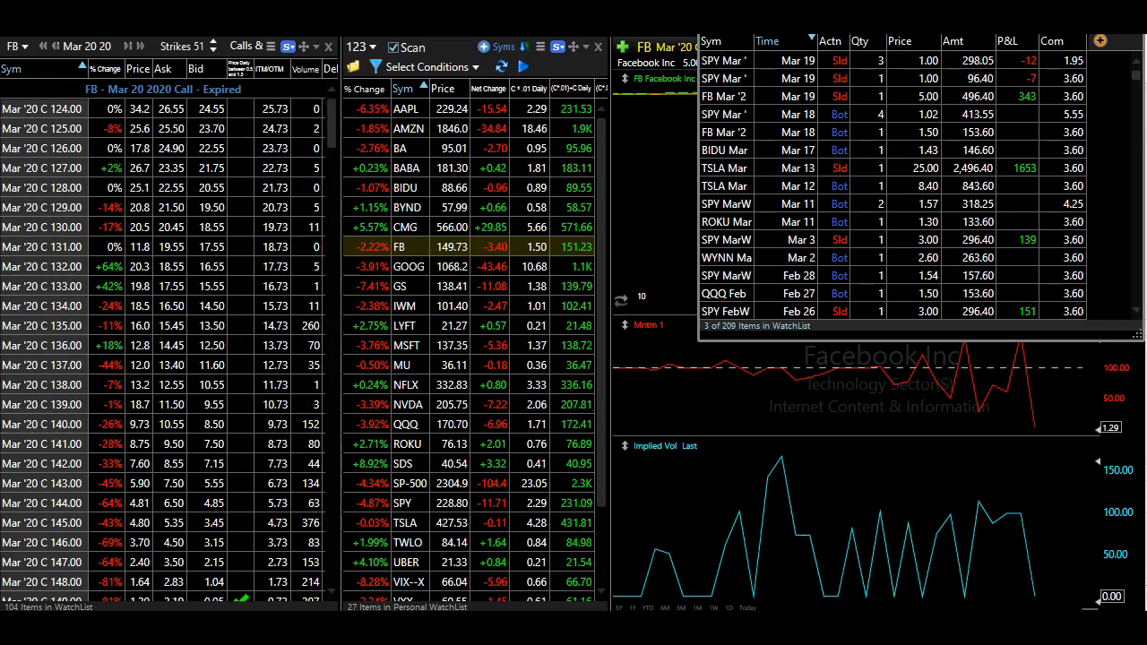
left_click(1127, 10)
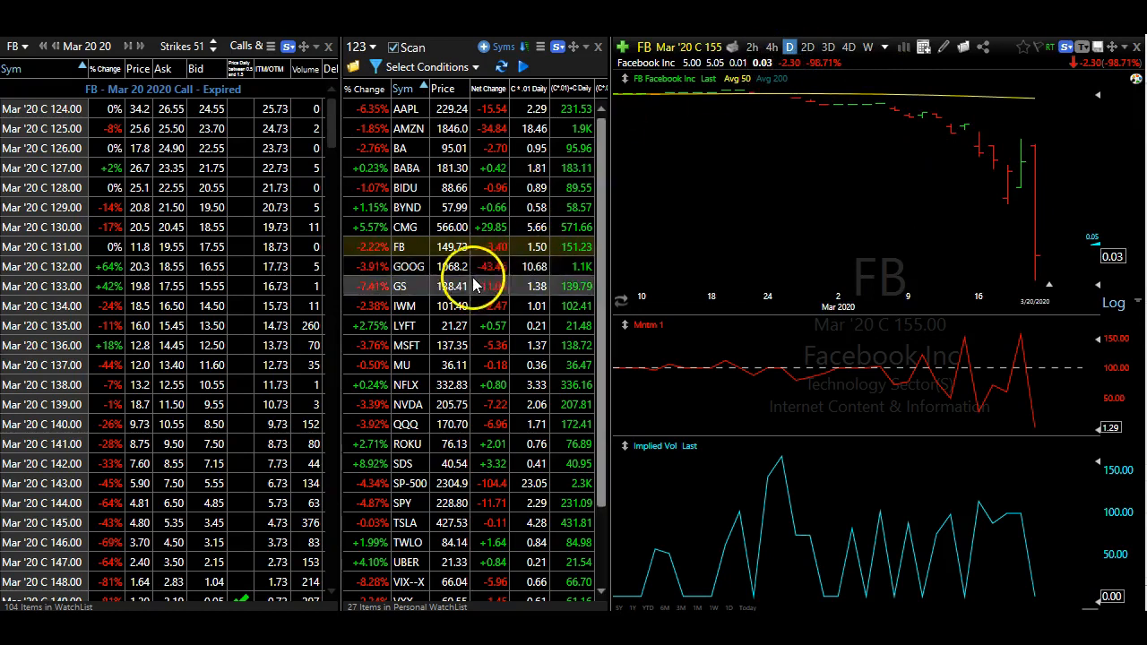
left_click(460, 254)
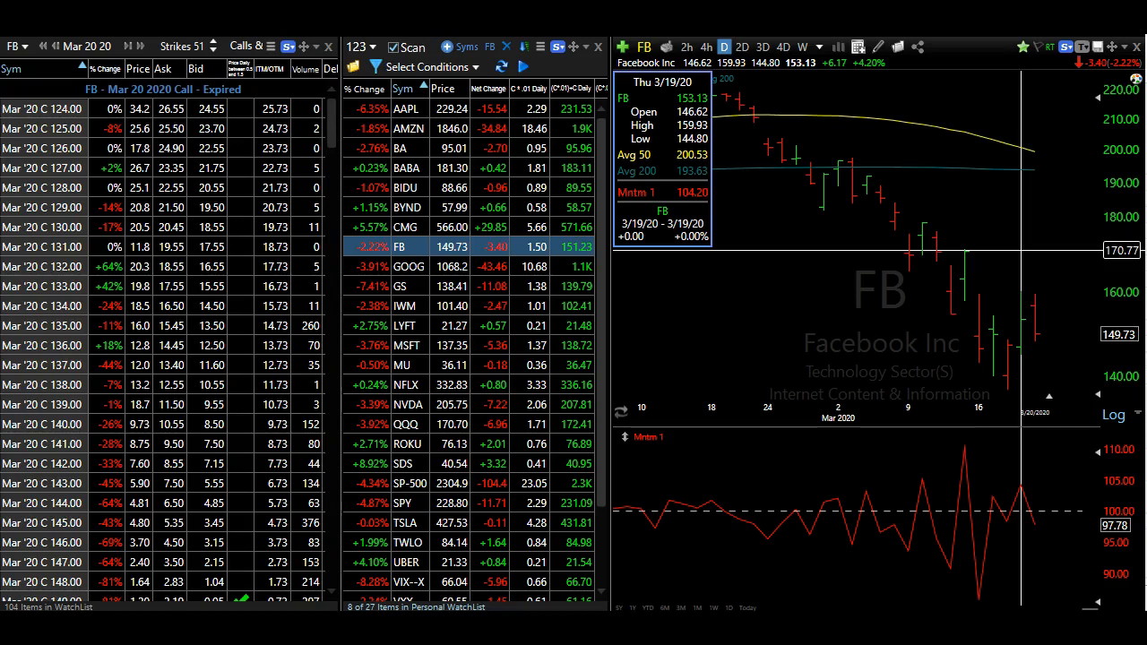
left_click(1015, 397)
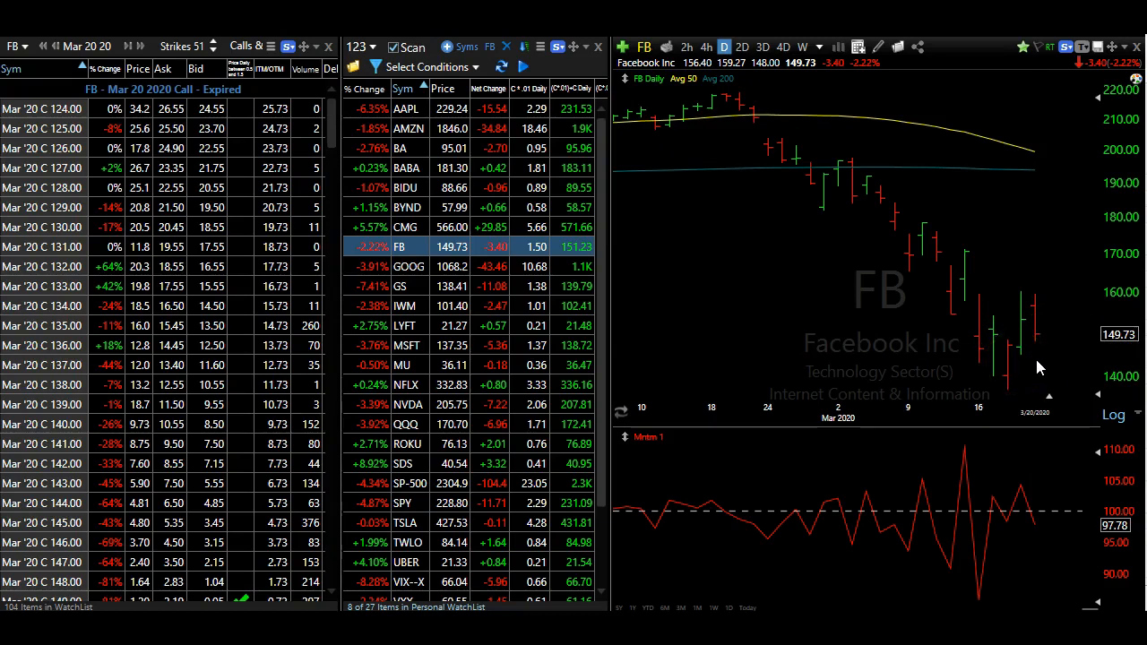
- Widen the symbol column in the trades list to read the full option names of the March trades, and close the list
key("alt+Tab")
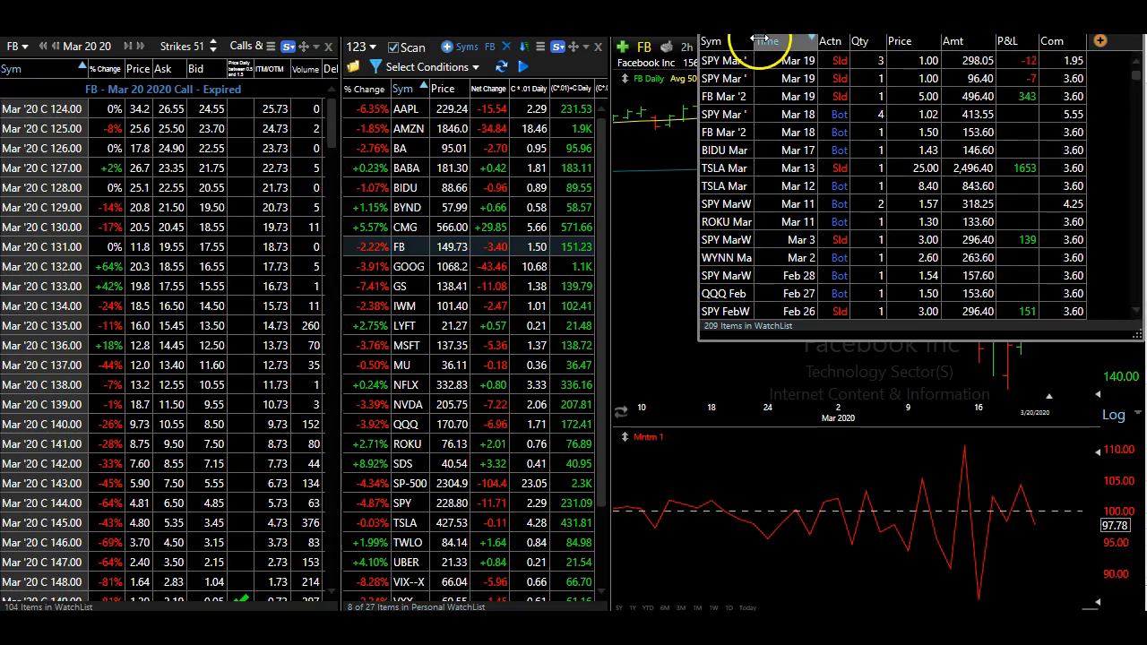
left_click_drag(754, 39, 815, 39)
left_click(800, 115)
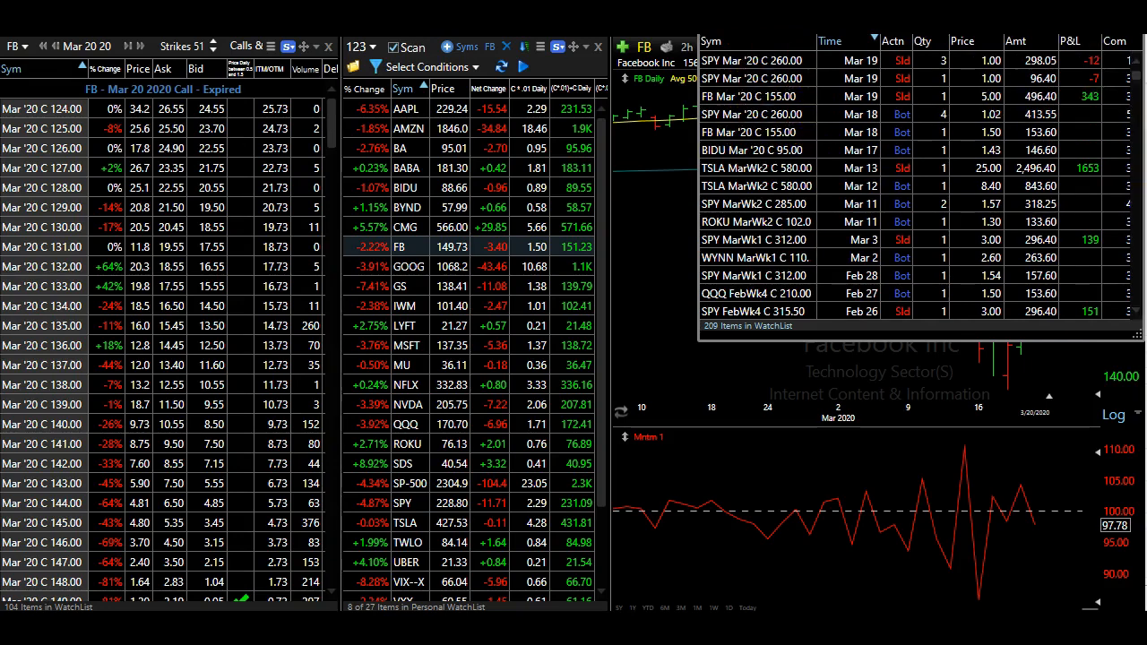
left_click(1071, 26)
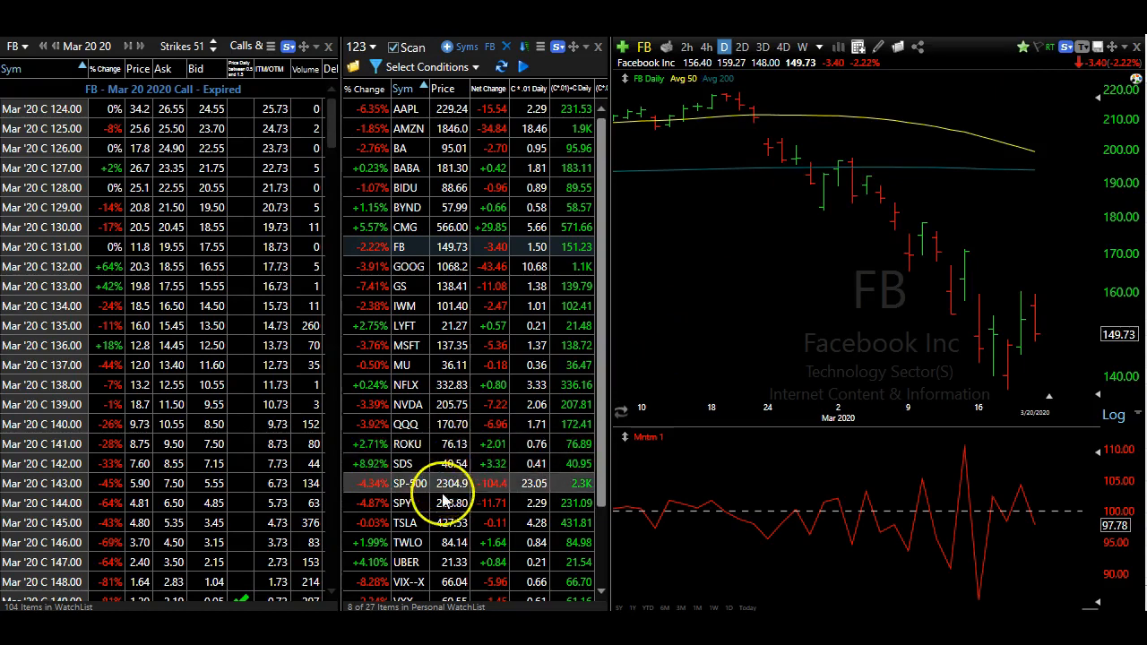
- Chart SPY from the watchlist and compare its daily bars for March 17, 18 and 19
left_click(444, 504)
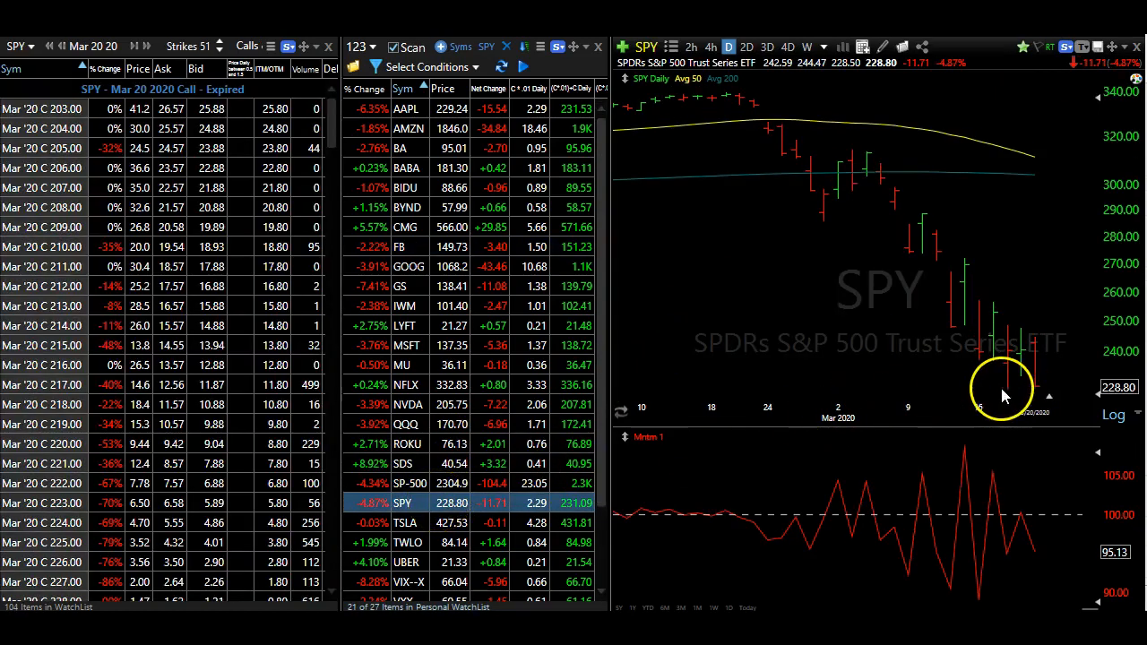
mouse_move(1009, 387)
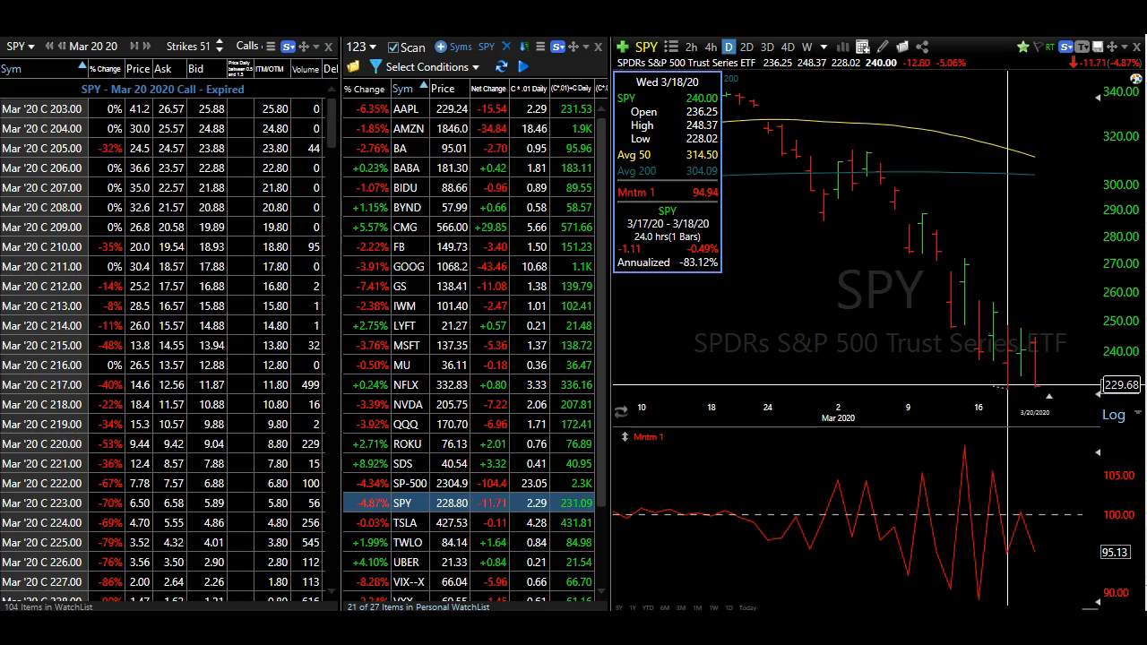
left_click(966, 393)
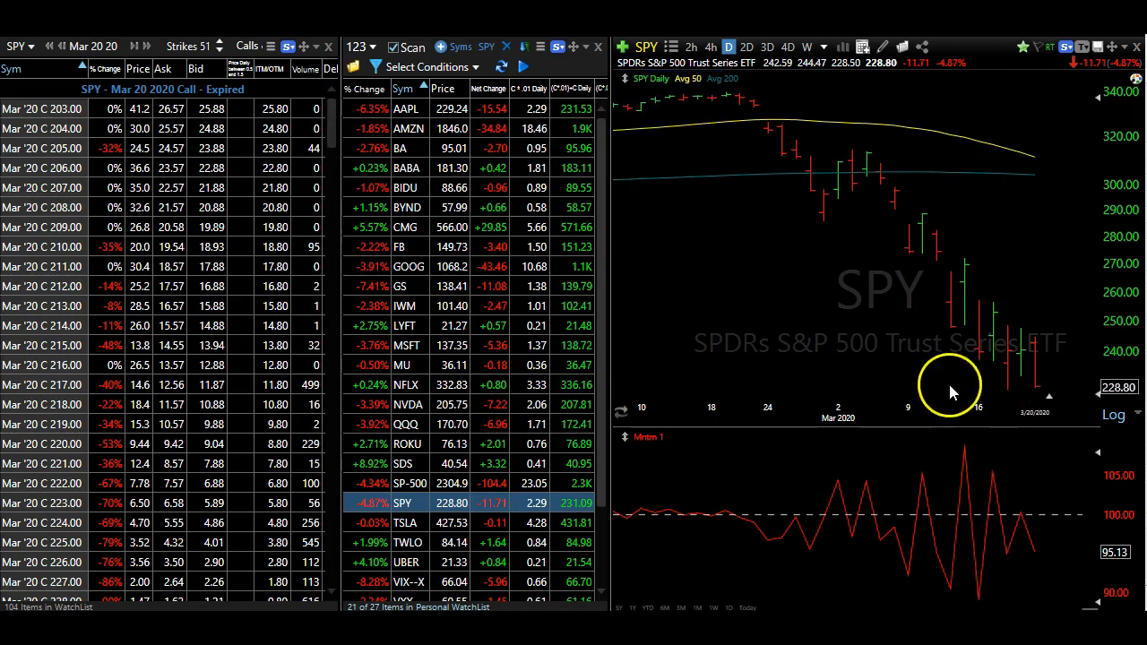
left_click(1009, 362)
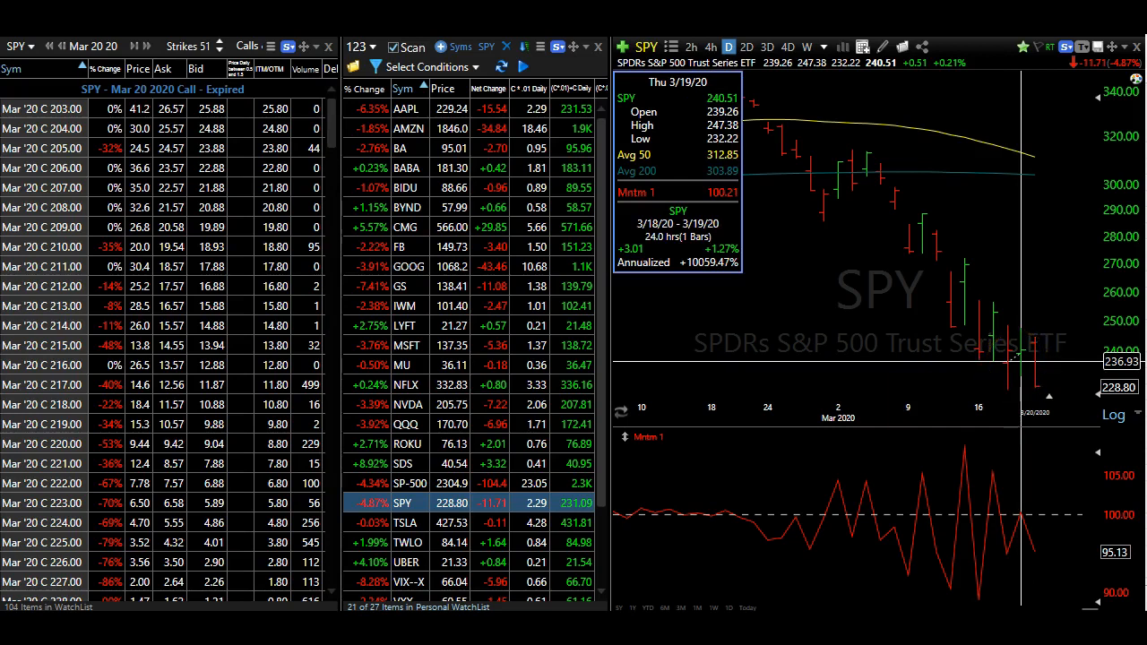
left_click(1018, 381)
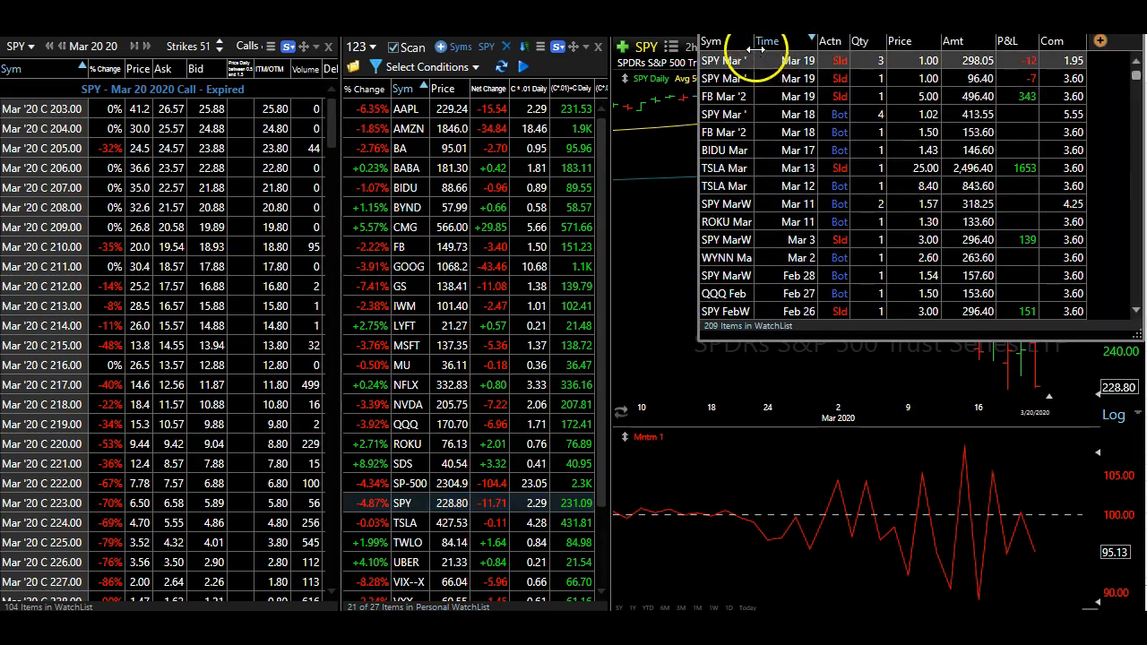
- Review the SPY Mar '20 C 260.00 trades with the symbol column widened and the trades window moved over the watchlist, and close it
left_click_drag(747, 45, 823, 43)
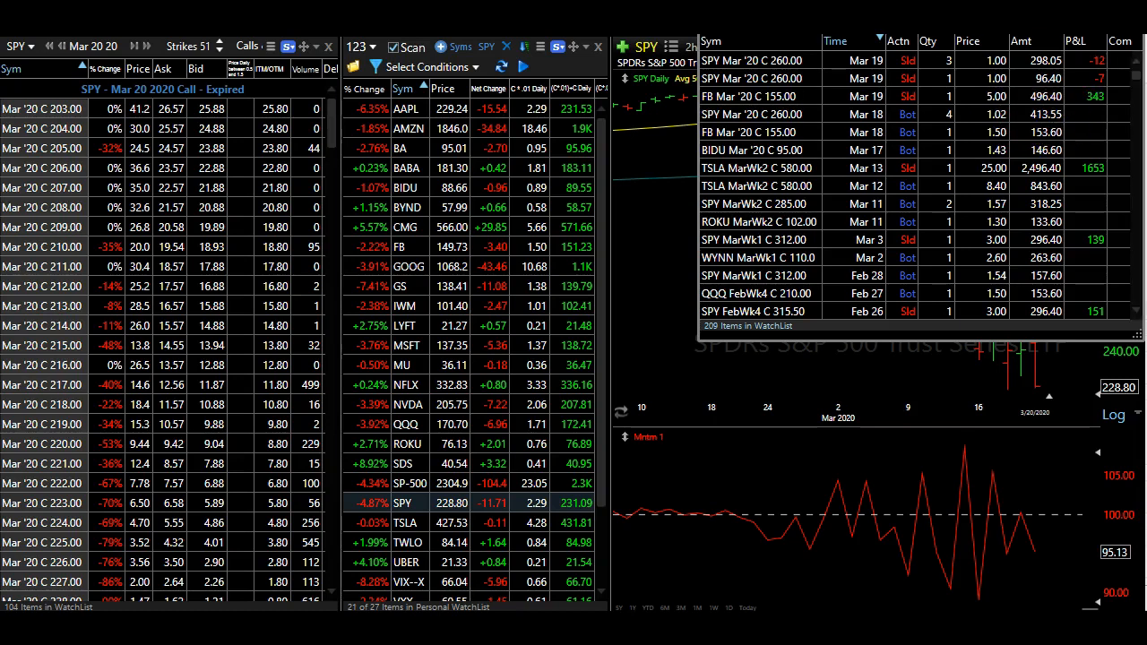
left_click_drag(1033, 2, 776, 47)
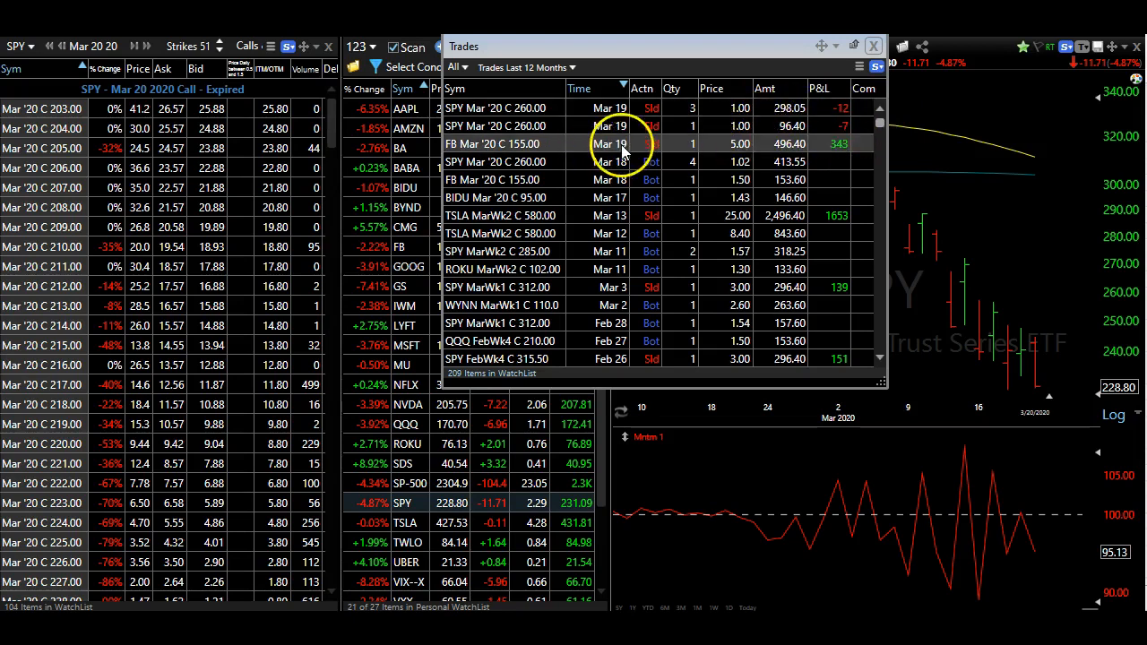
left_click(875, 47)
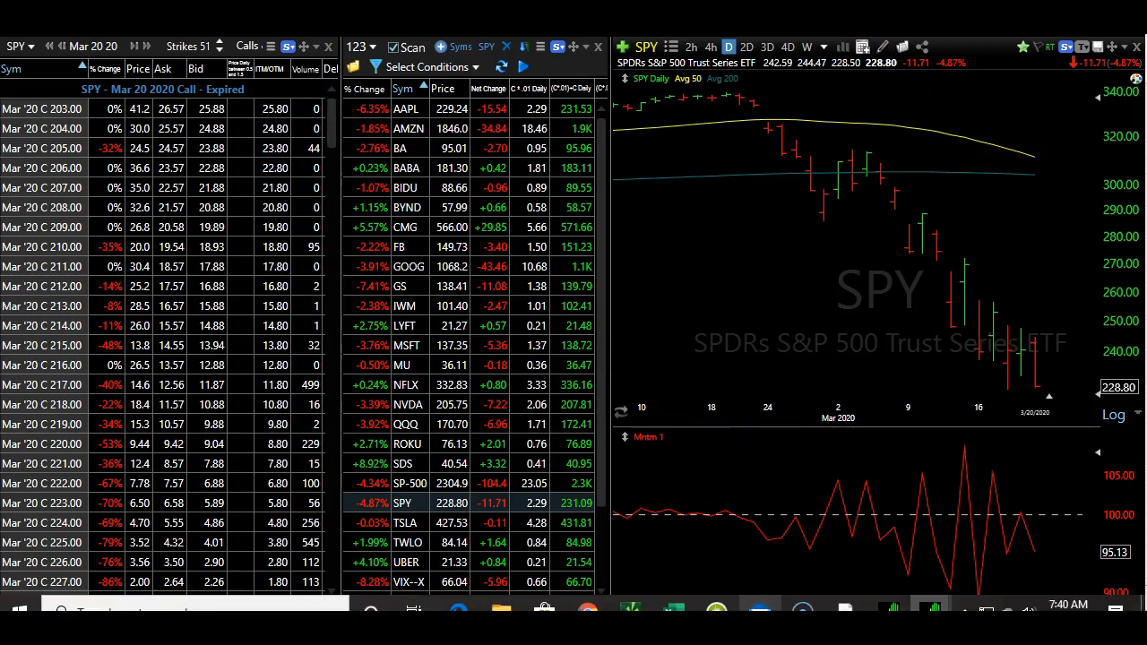
- Switch to the STOCKAFELLA360 workbook in Excel and open the Options trading log from its home menu
mouse_move(674, 612)
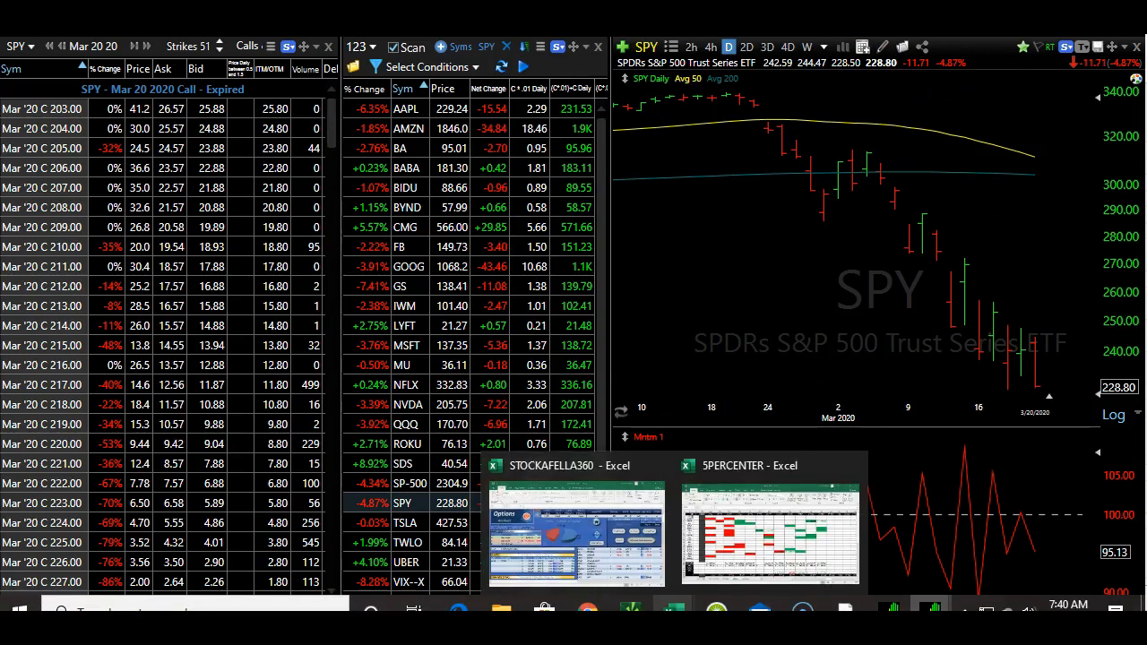
left_click(653, 558)
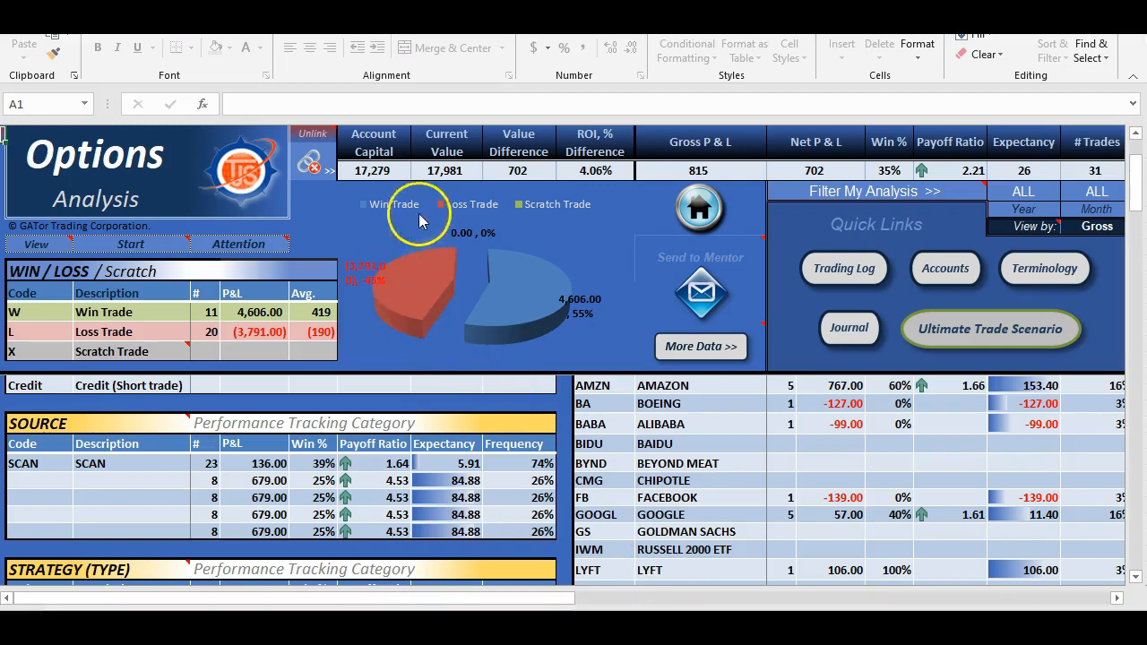
left_click(695, 212)
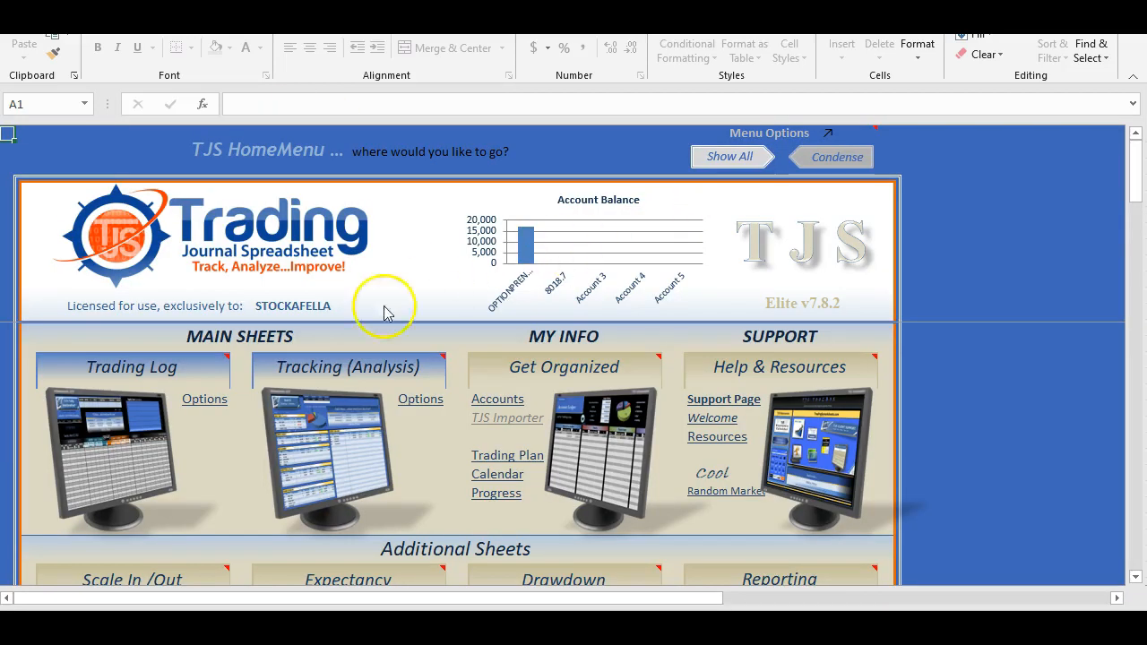
left_click(193, 407)
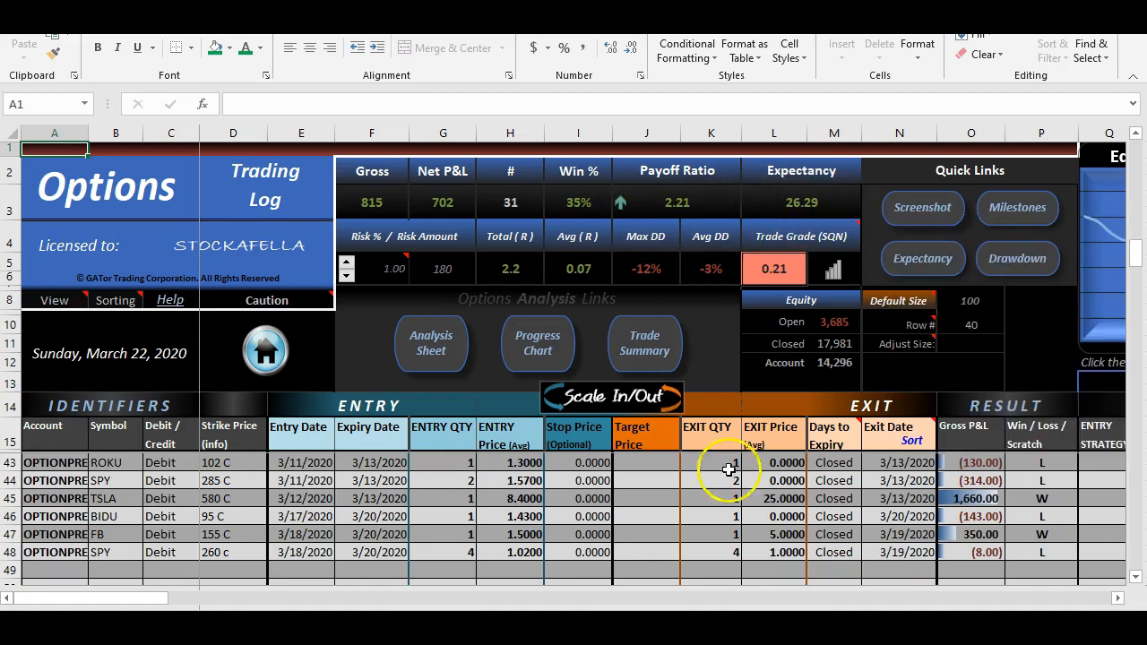
- Examine the lows and latest point of the trading log's cumulative Equity Curve, and return to the trade entry columns
left_click(1115, 598)
left_click(1115, 598)
left_click(1115, 598)
left_click(1115, 598)
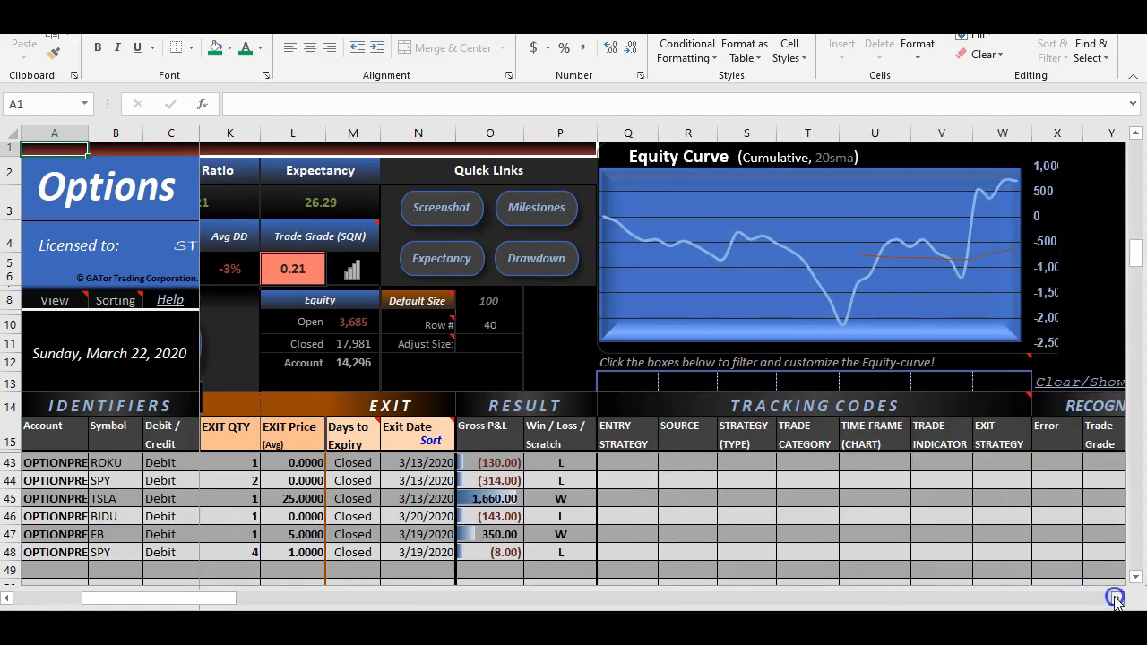
left_click(1115, 597)
left_click(1115, 598)
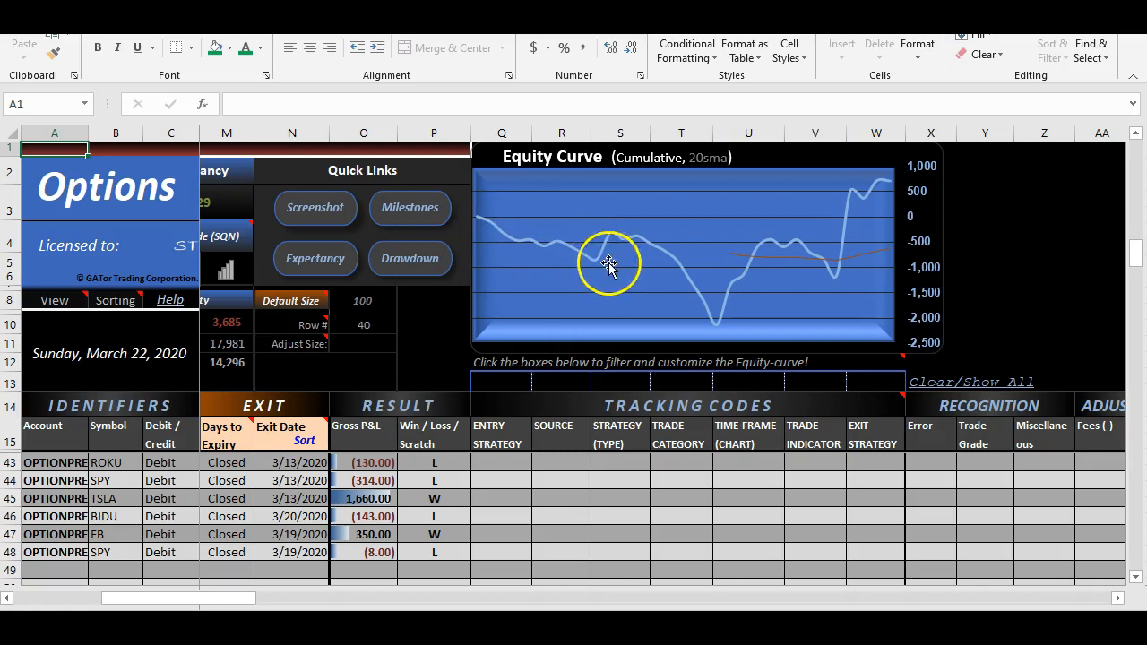
mouse_move(716, 331)
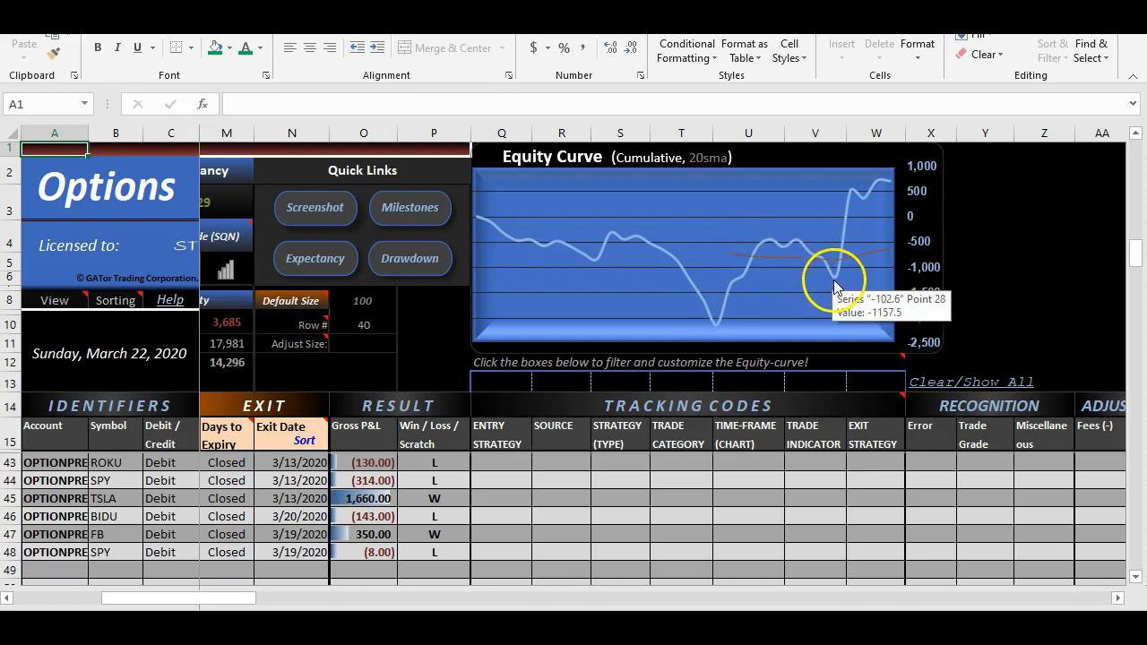
mouse_move(896, 188)
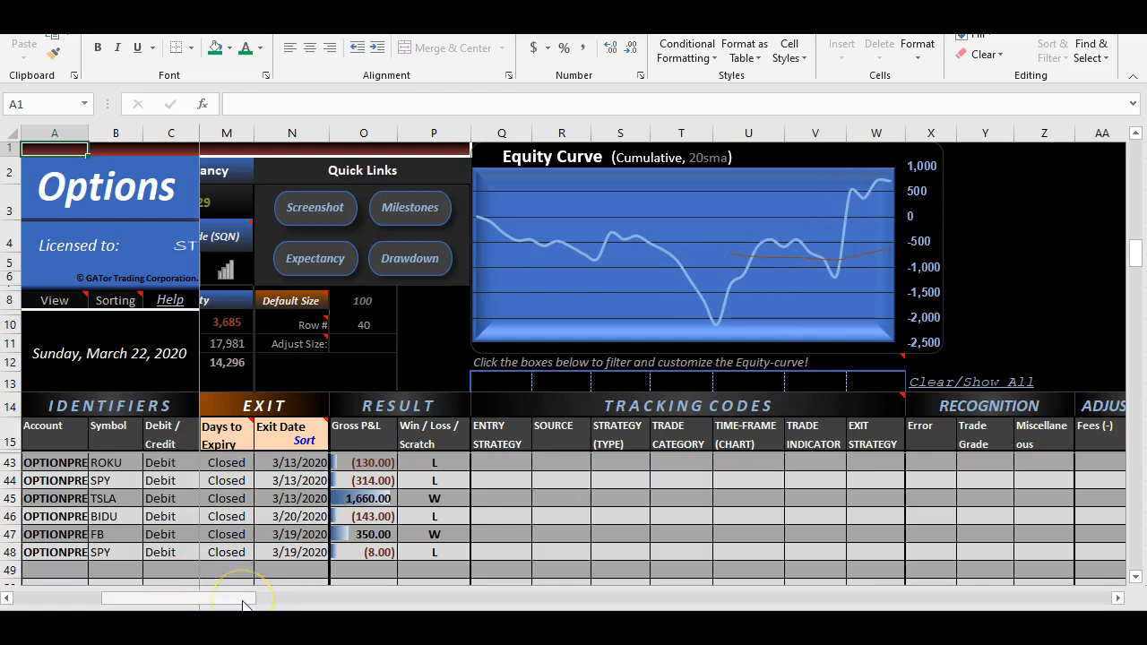
left_click_drag(242, 605, 146, 607)
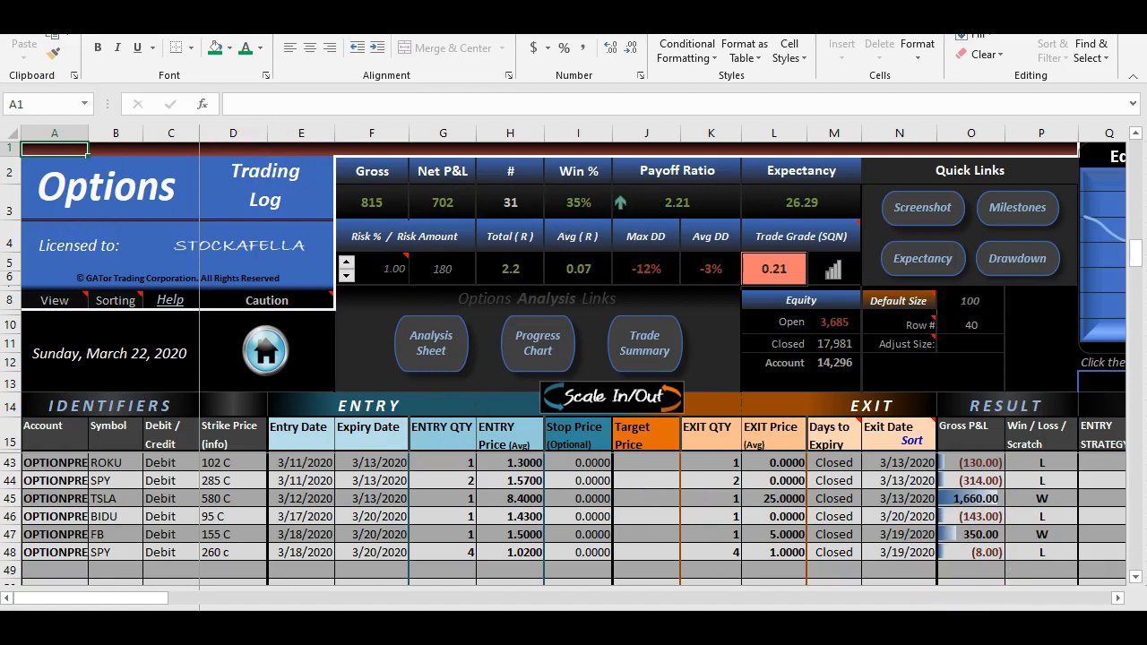
- Switch back to the main TC2000 window and chart TLRY from the WEEKLYS watchlist
mouse_move(672, 627)
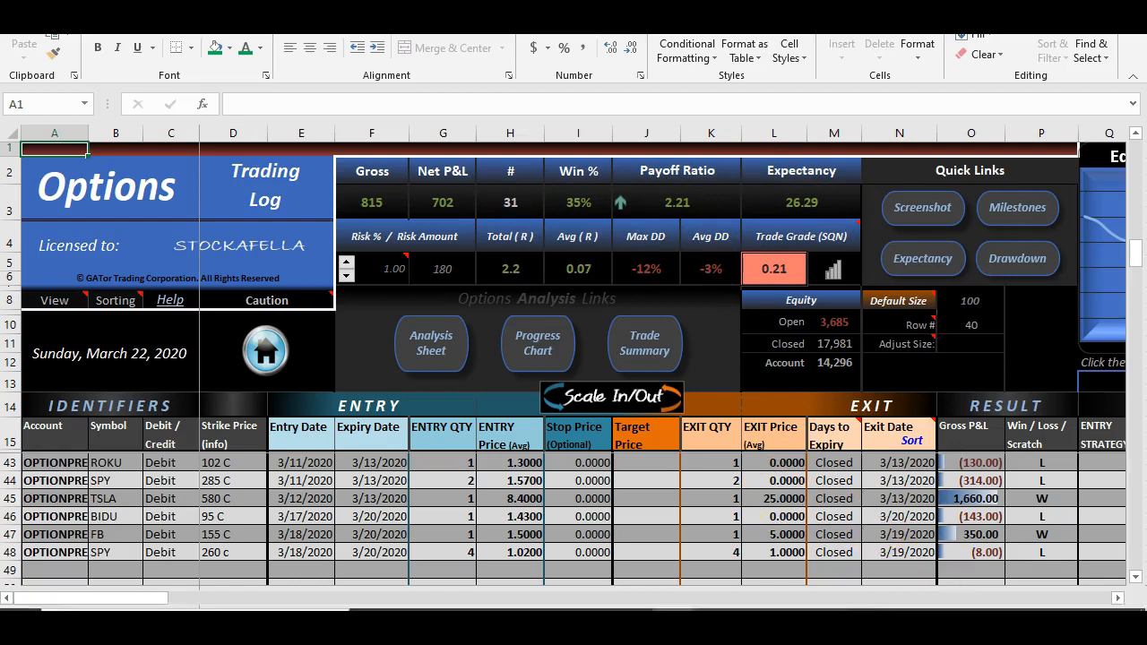
mouse_move(932, 601)
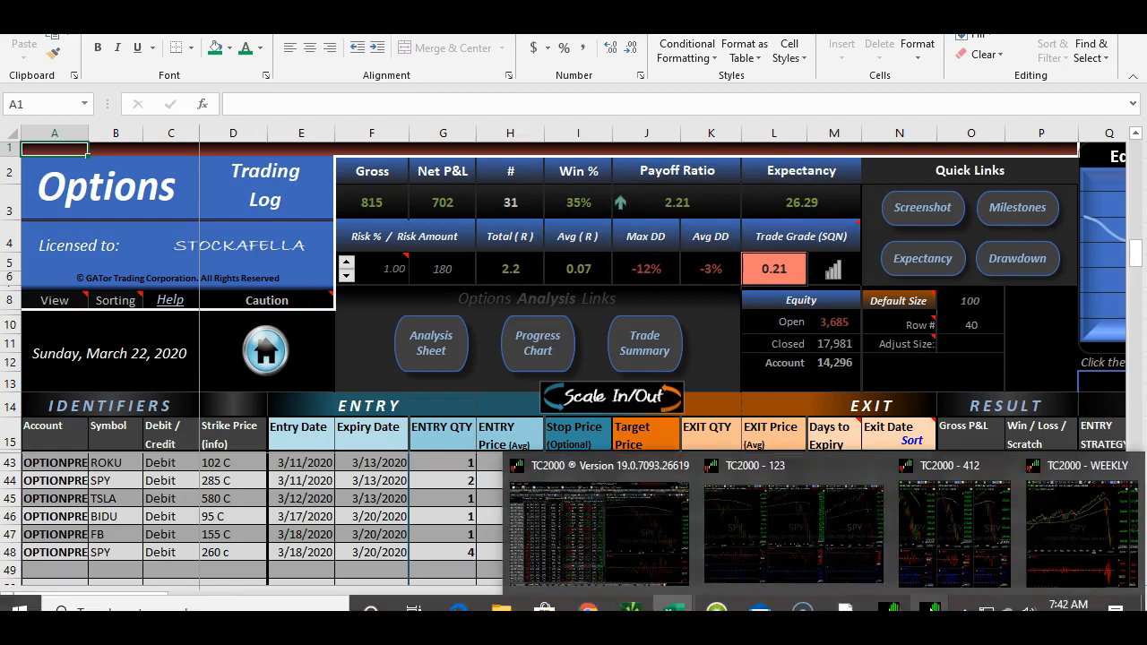
left_click(669, 519)
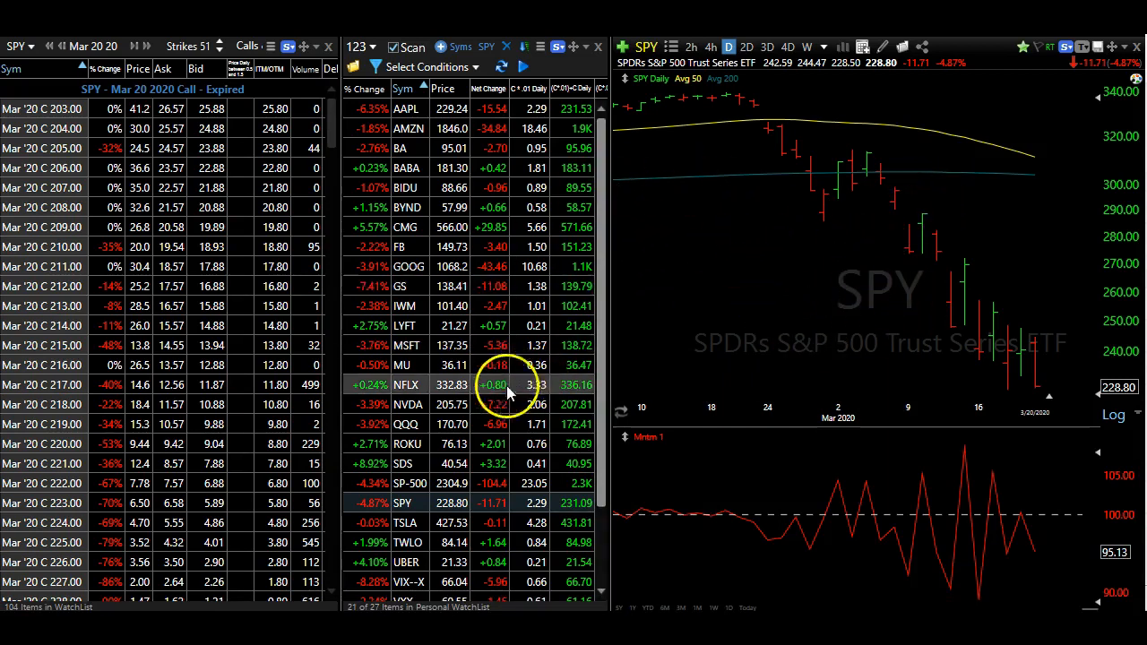
scroll(497, 385, "down", 1)
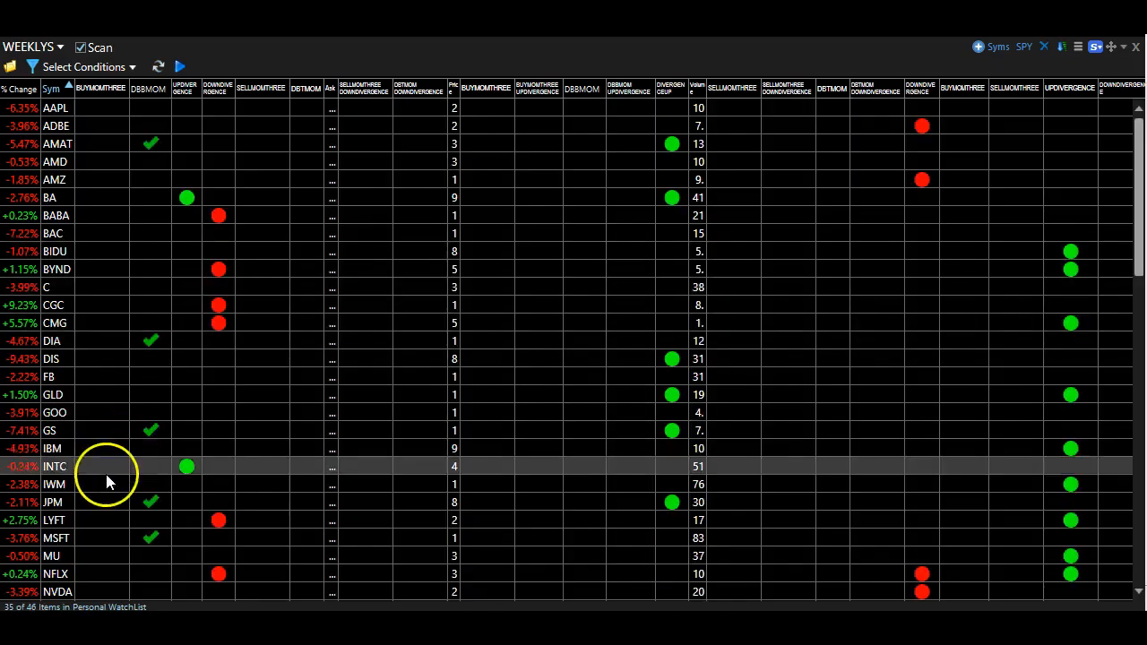
scroll(106, 474, "down", 6)
left_click(127, 432)
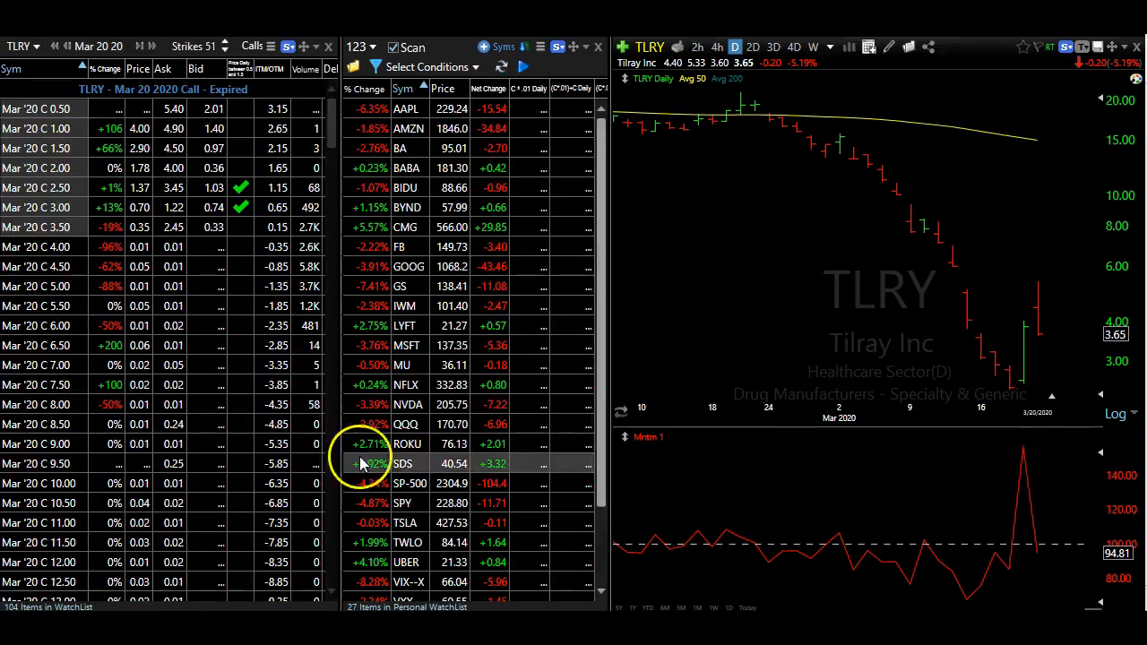
- Inspect TLRY's daily price bars for March 18 and March 20, 2020
left_click(1010, 391)
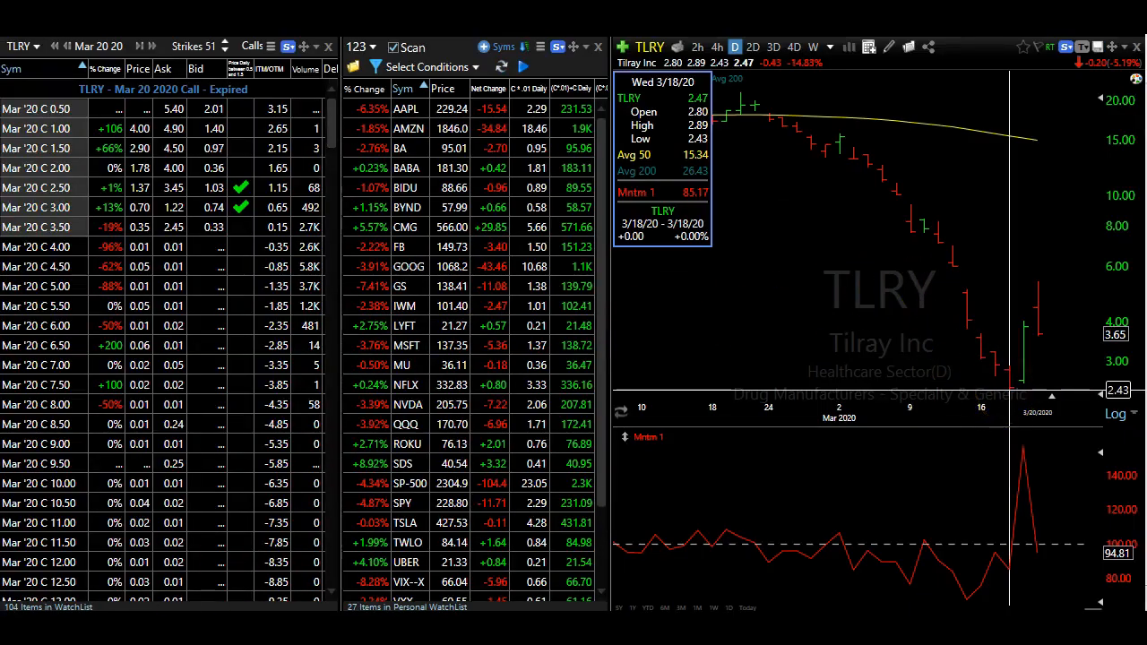
left_click(1010, 395)
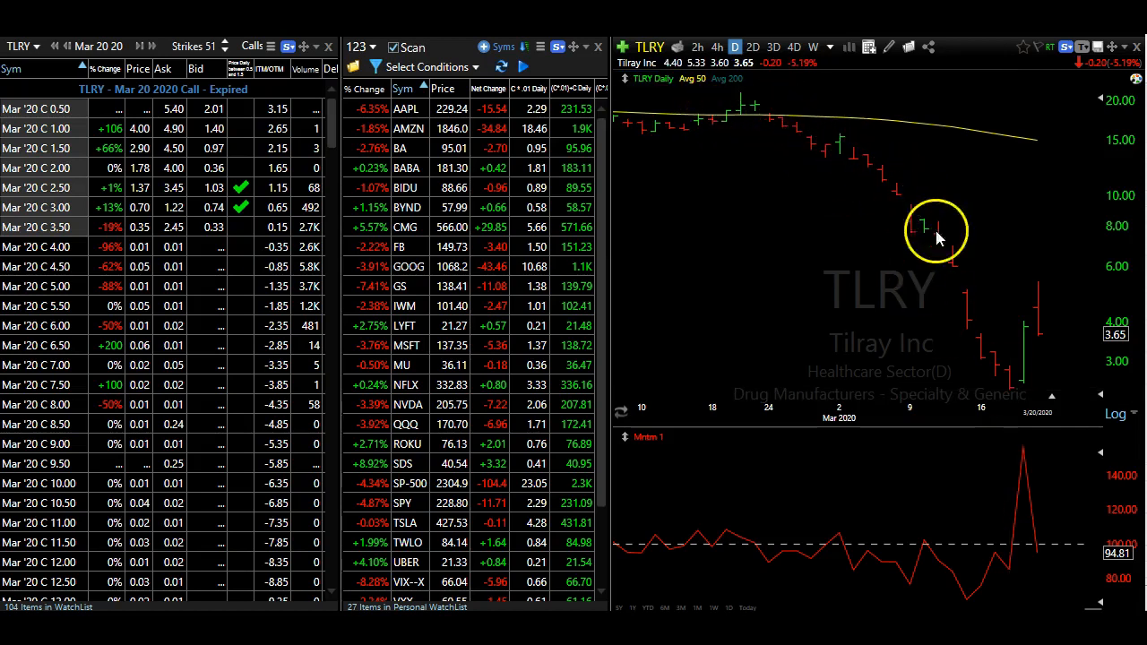
left_click(1037, 328)
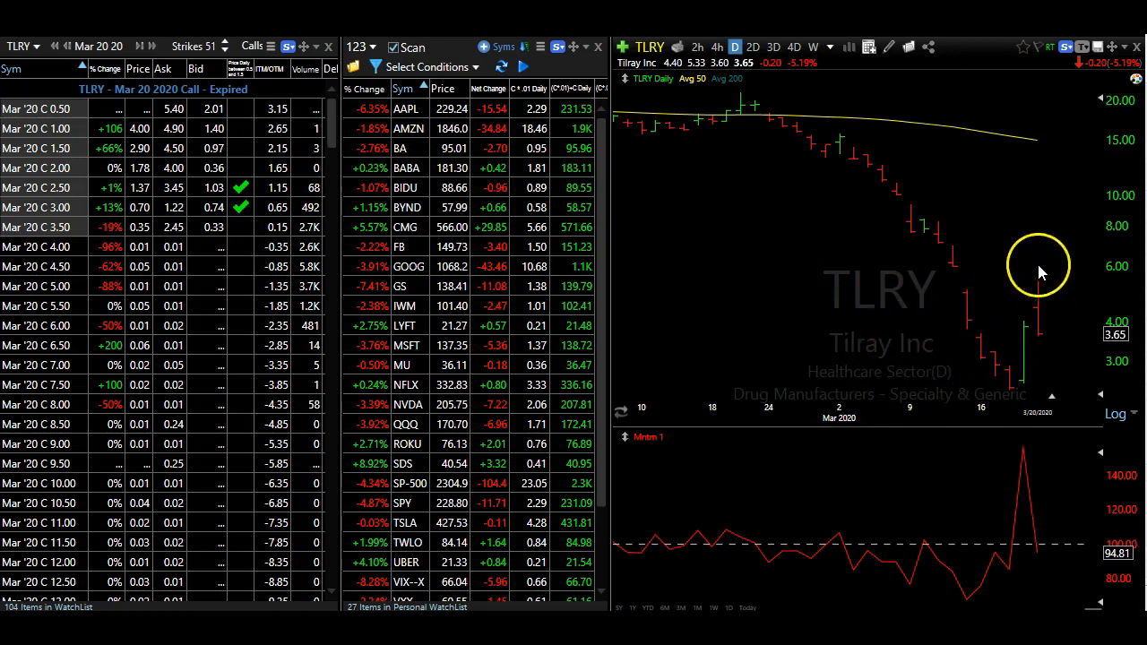
- View TLRY on weekly and quarterly timeframes, inspect its first quarterly bar, and return the chart to daily
left_click(813, 46)
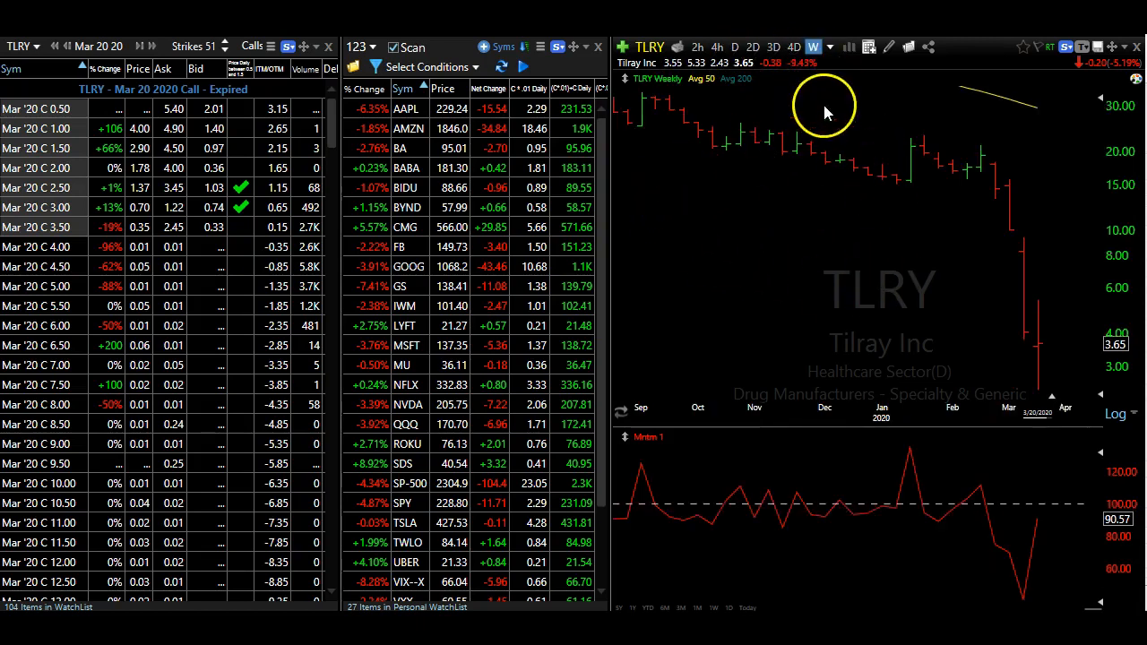
left_click(830, 47)
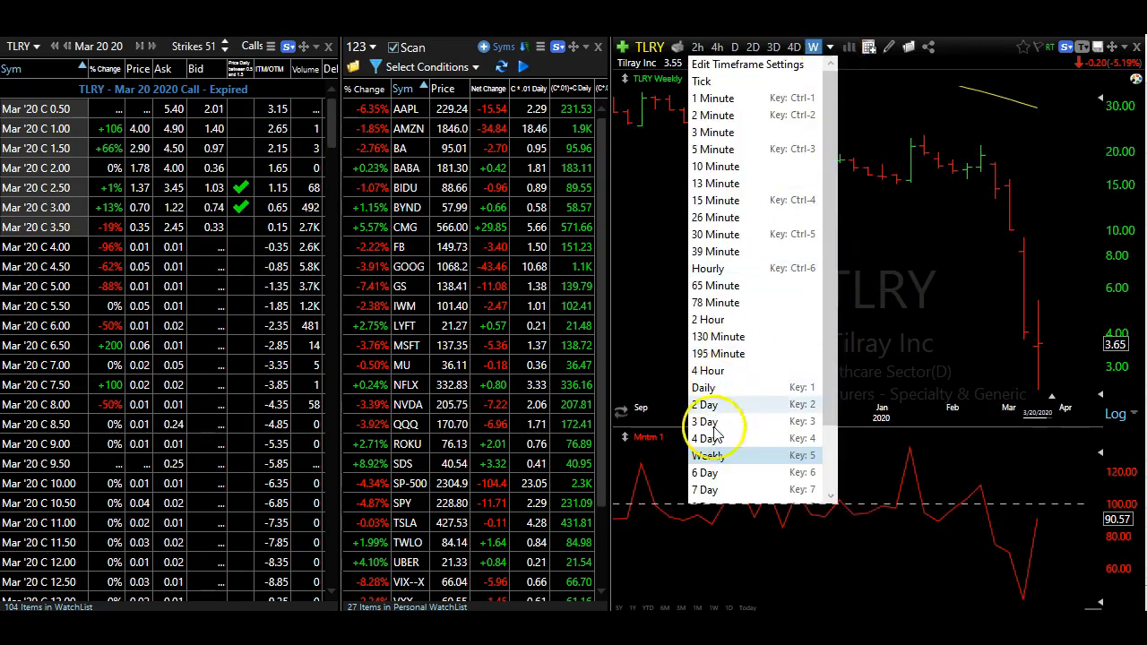
scroll(722, 482, "down", 3)
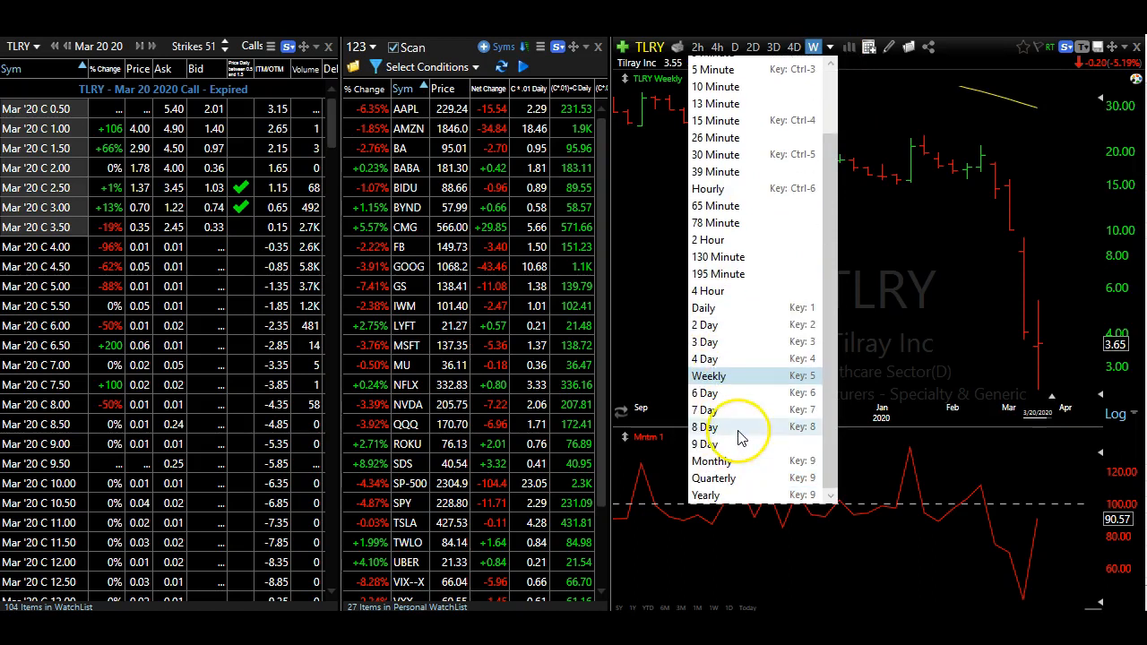
left_click(730, 482)
left_click(950, 125)
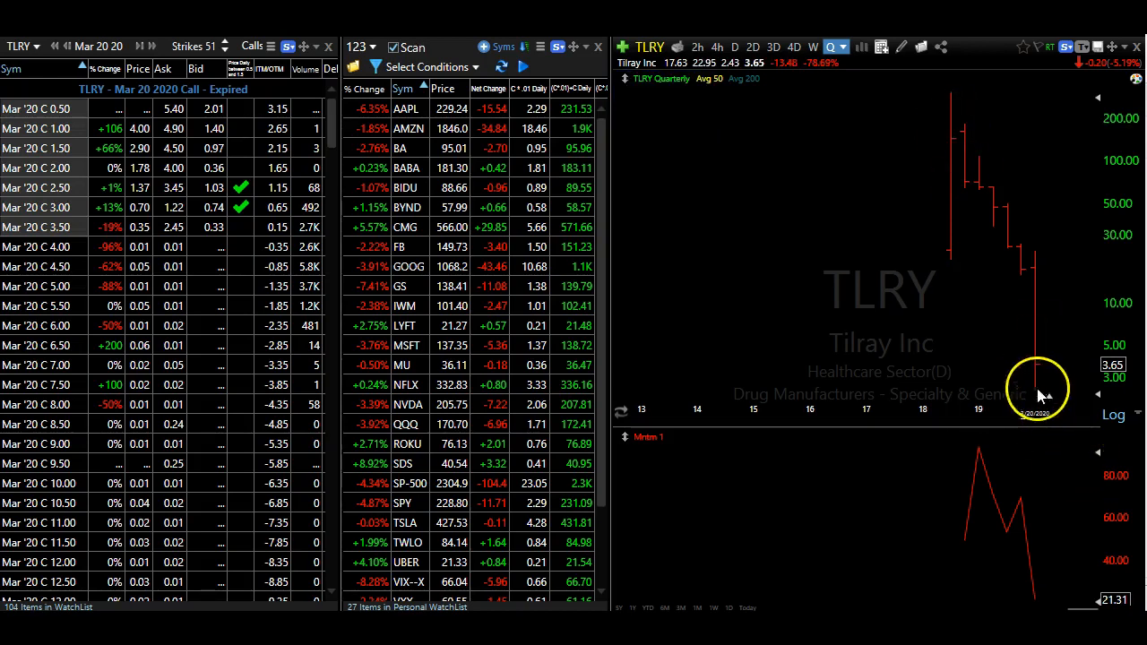
left_click(953, 140)
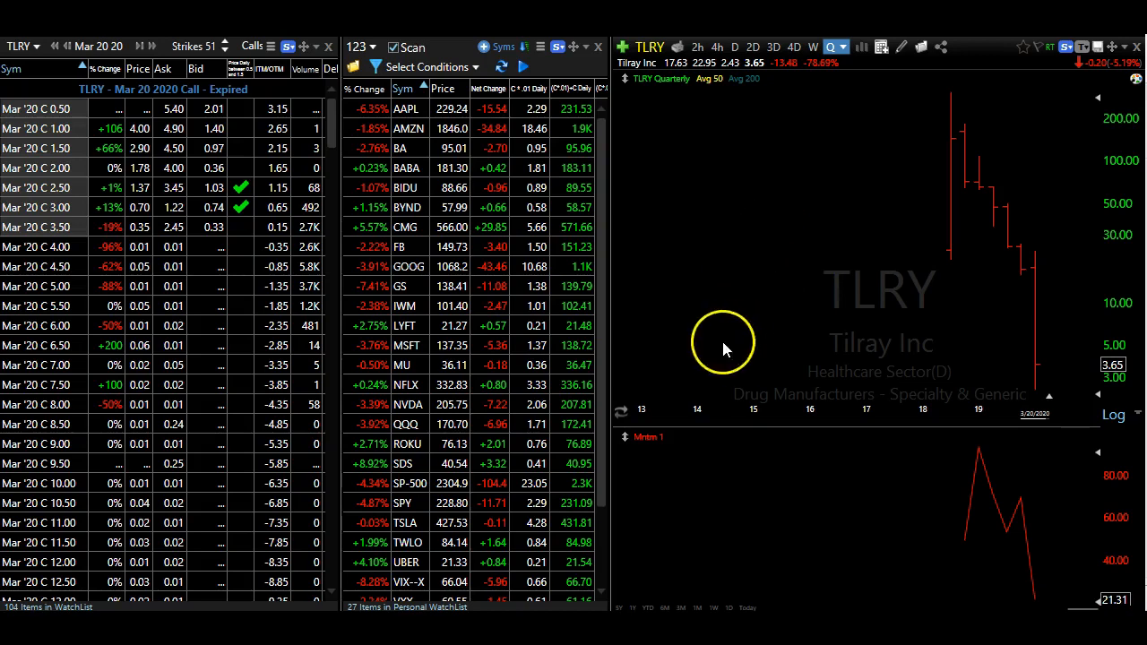
left_click(734, 49)
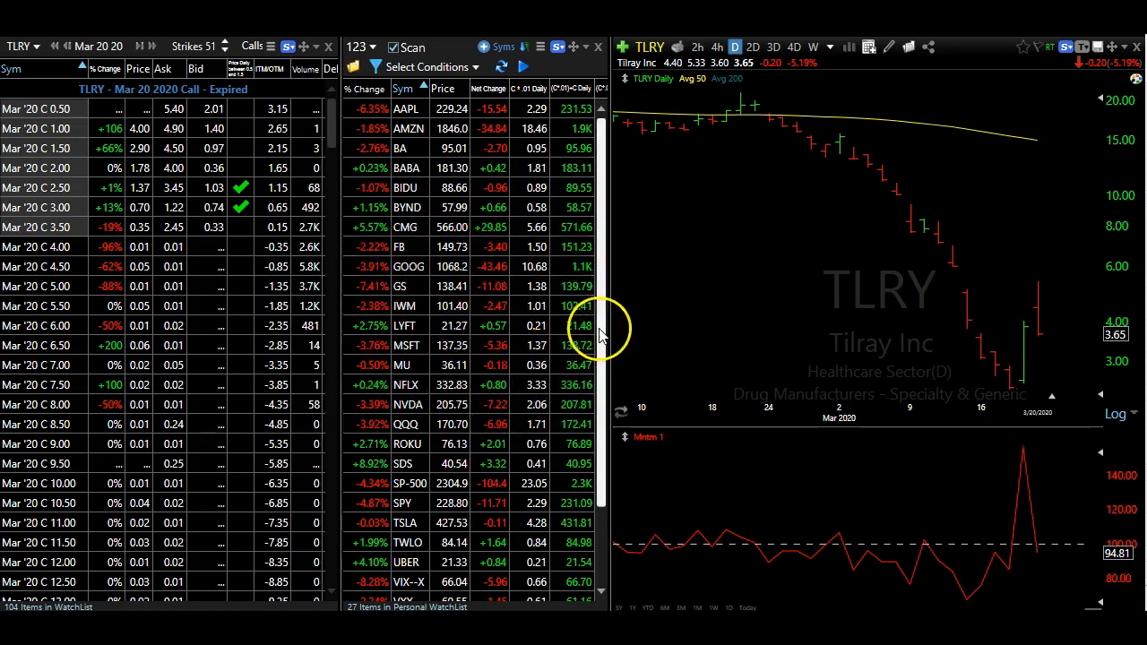
left_click_drag(600, 338, 622, 266)
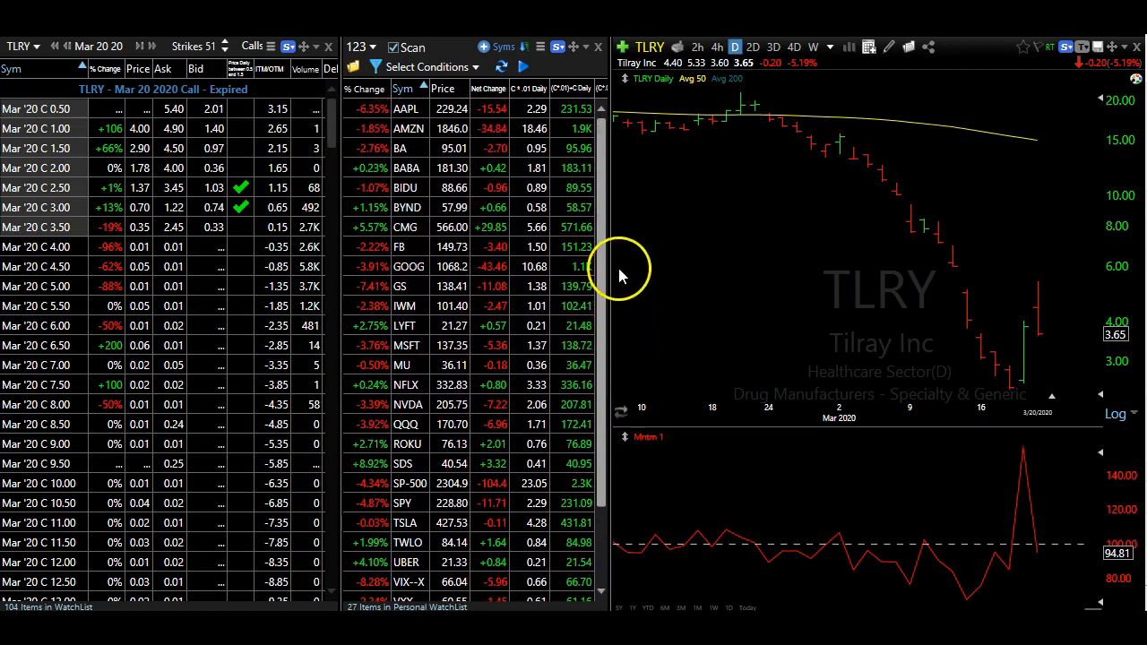